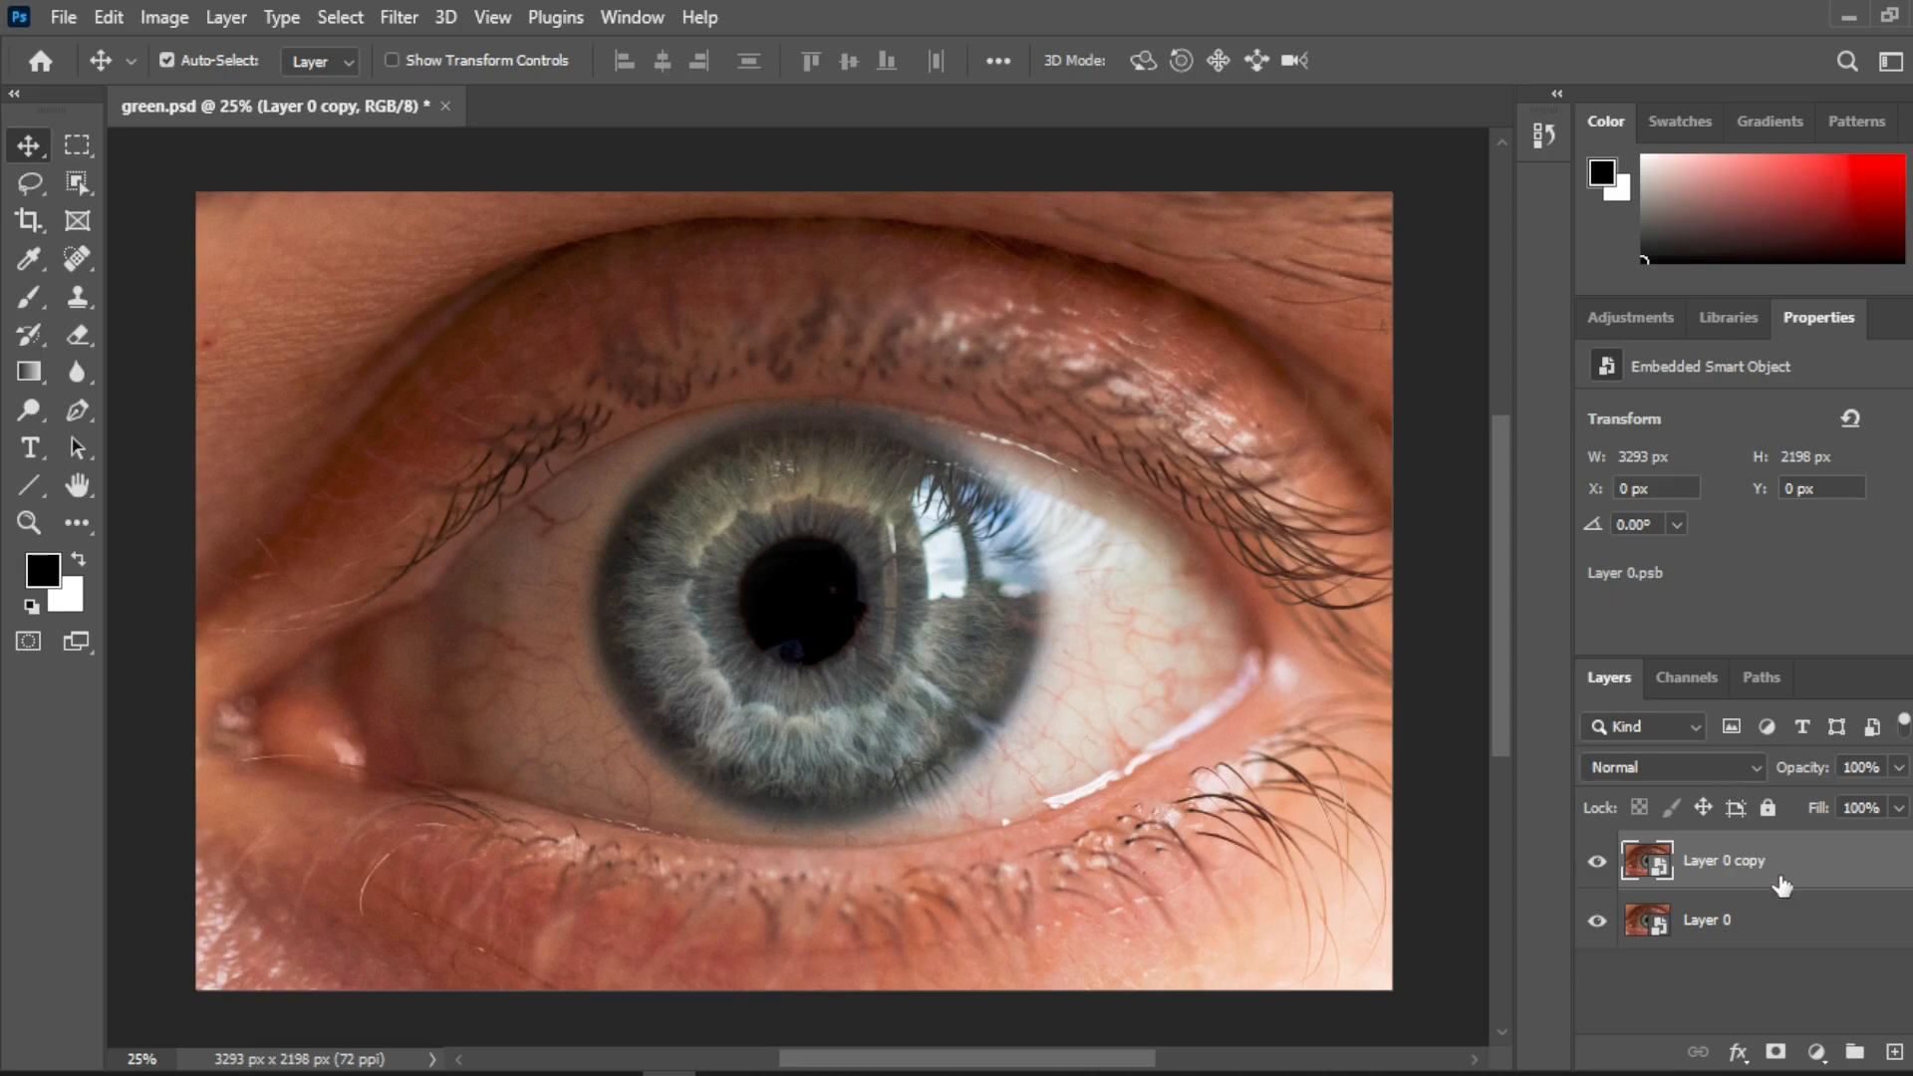
Add a Color Balance adjustment layer above Layer 0 copy and shift its midtones and highlights strongly toward green.
click(1816, 1053)
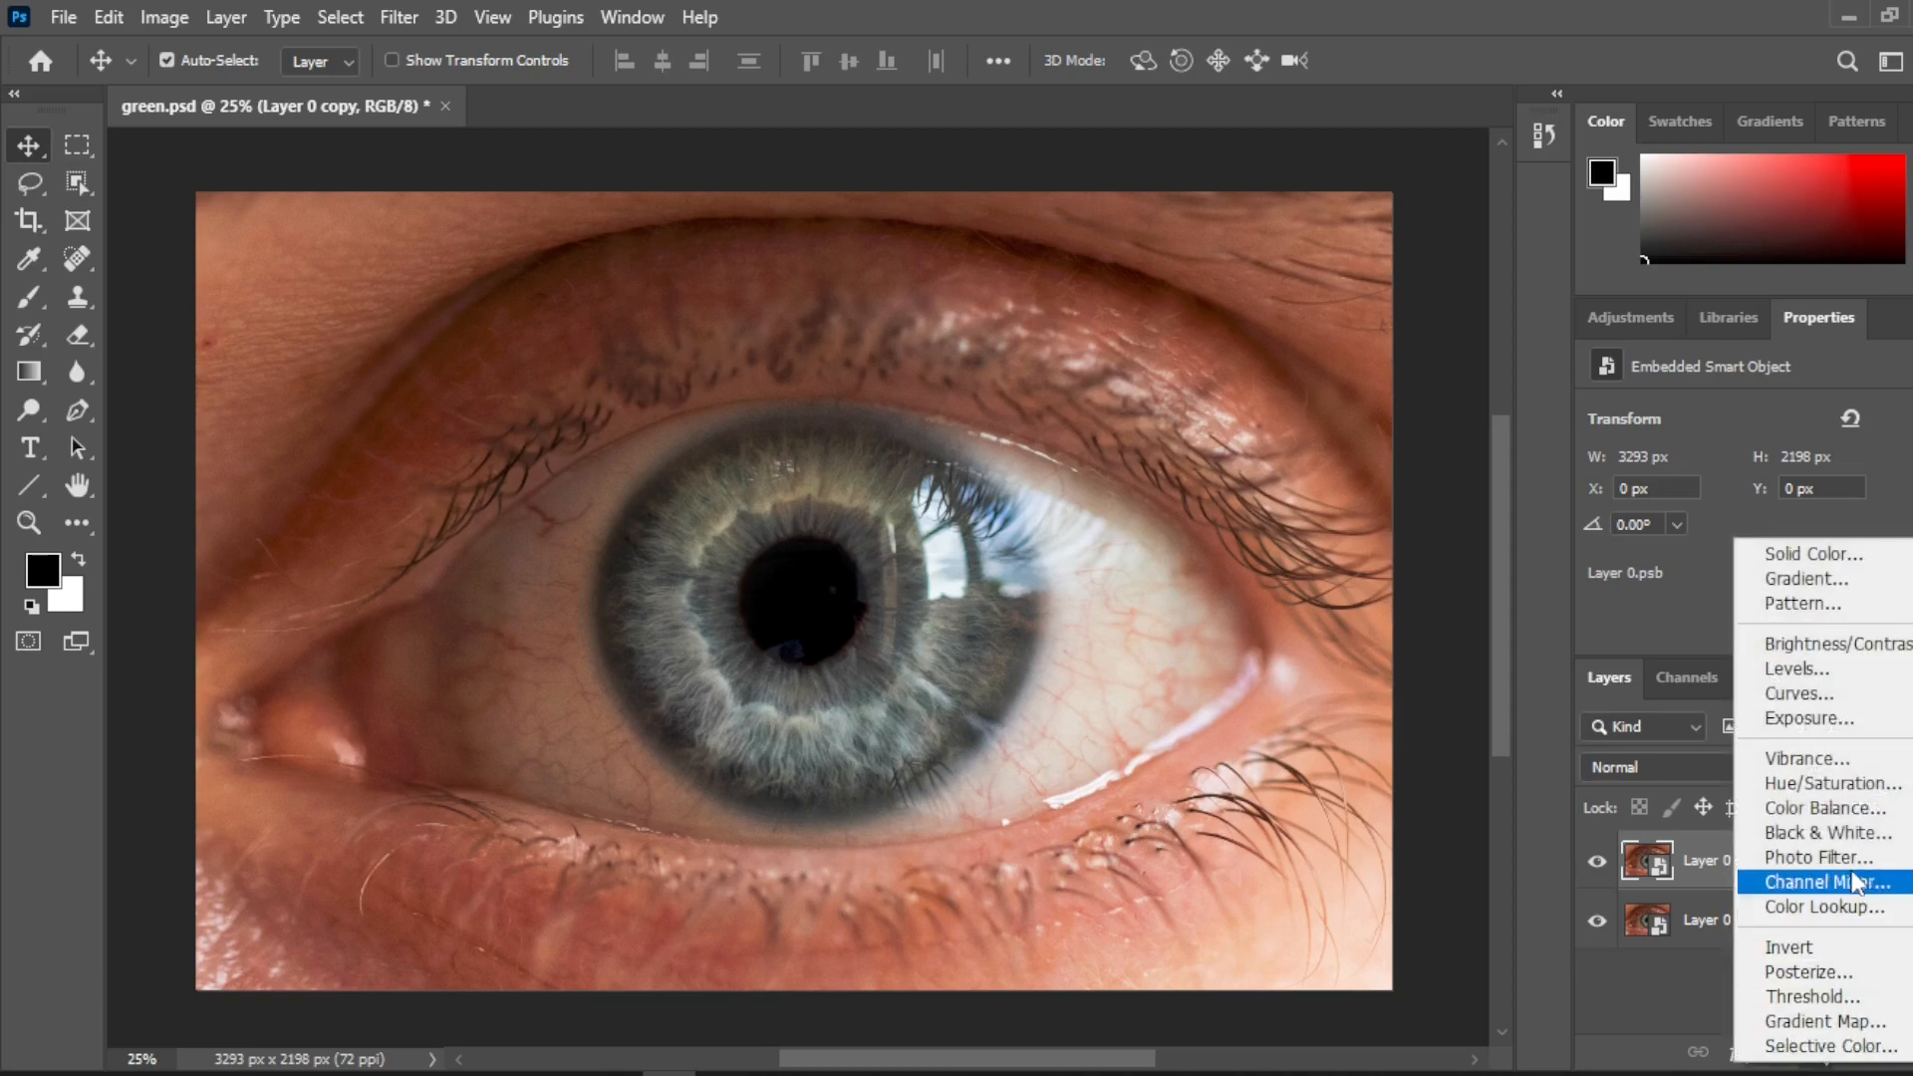
click(1822, 809)
drag(1736, 523, 1811, 528)
click(1753, 415)
click(1735, 442)
click(1754, 415)
click(1702, 482)
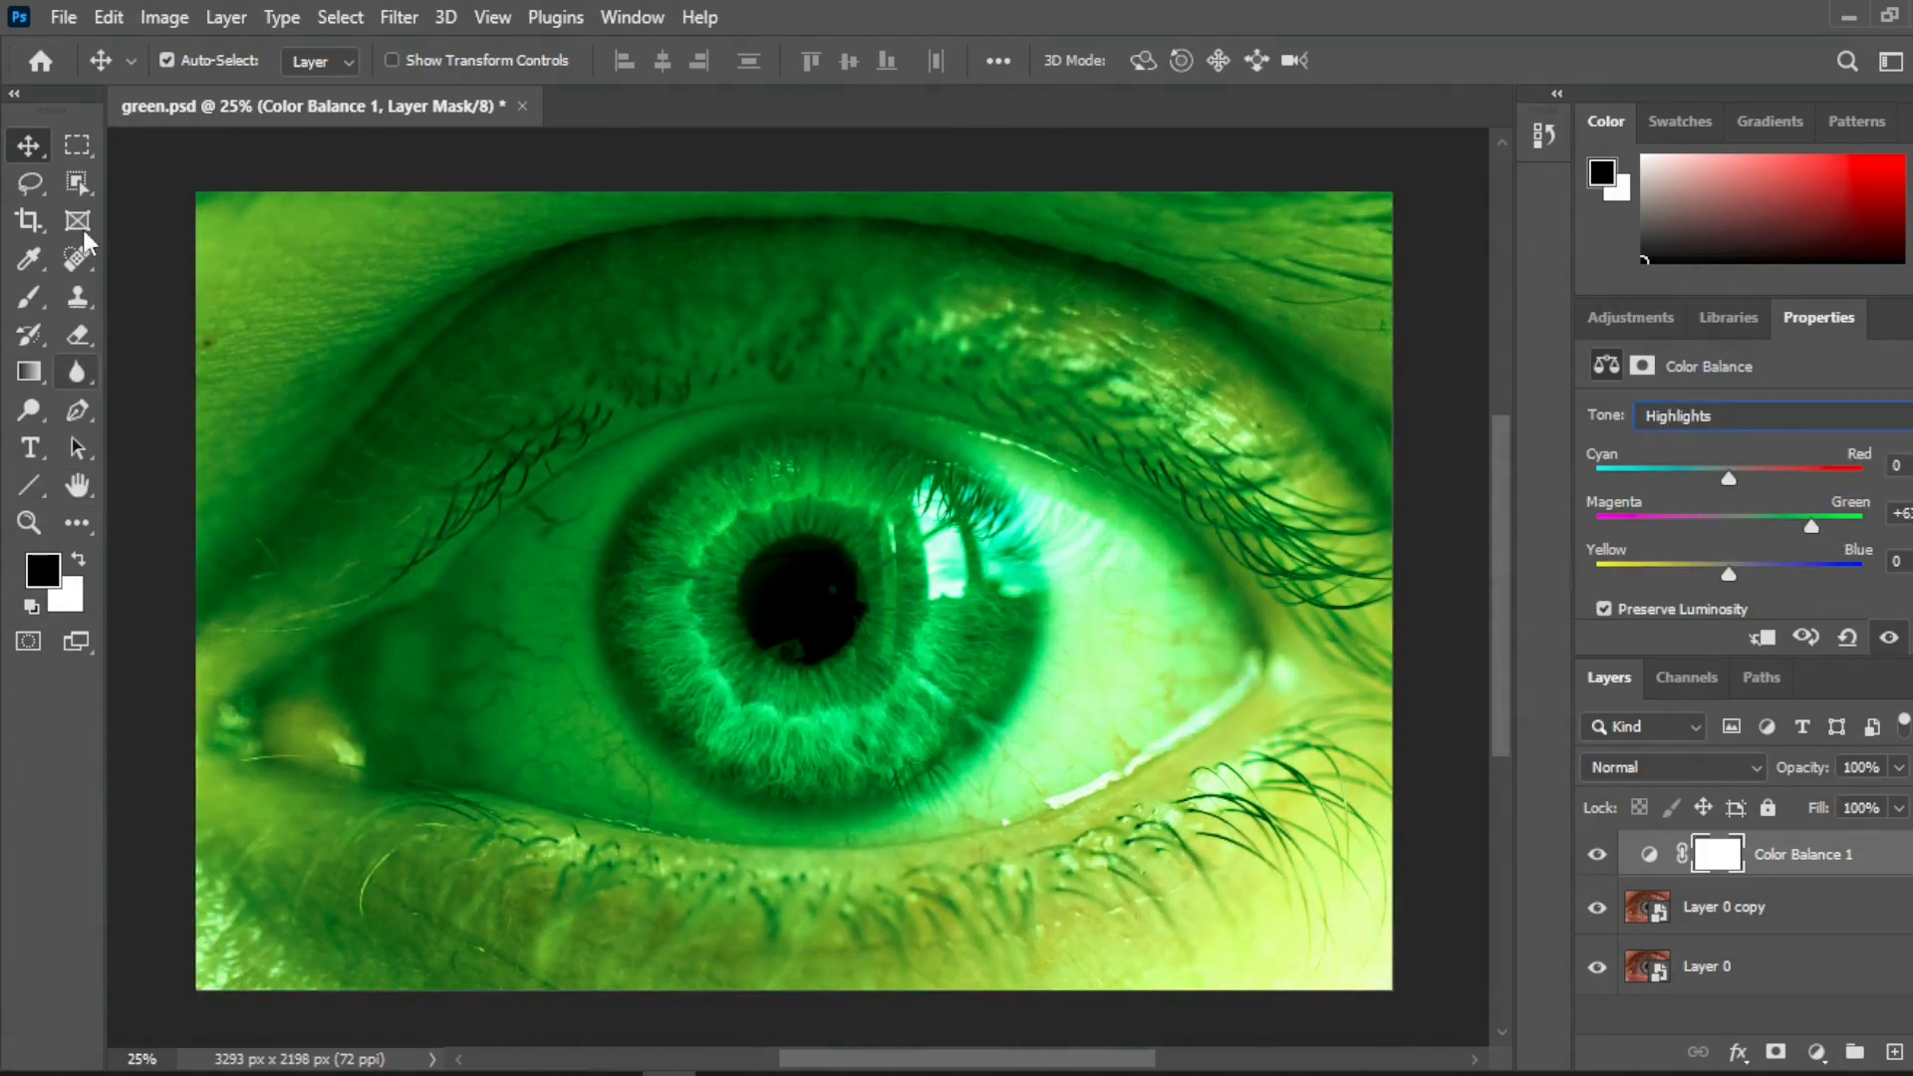
Draw an elliptical marquee selection outward from the pupil and align it with the outline of the iris.
click(75, 145)
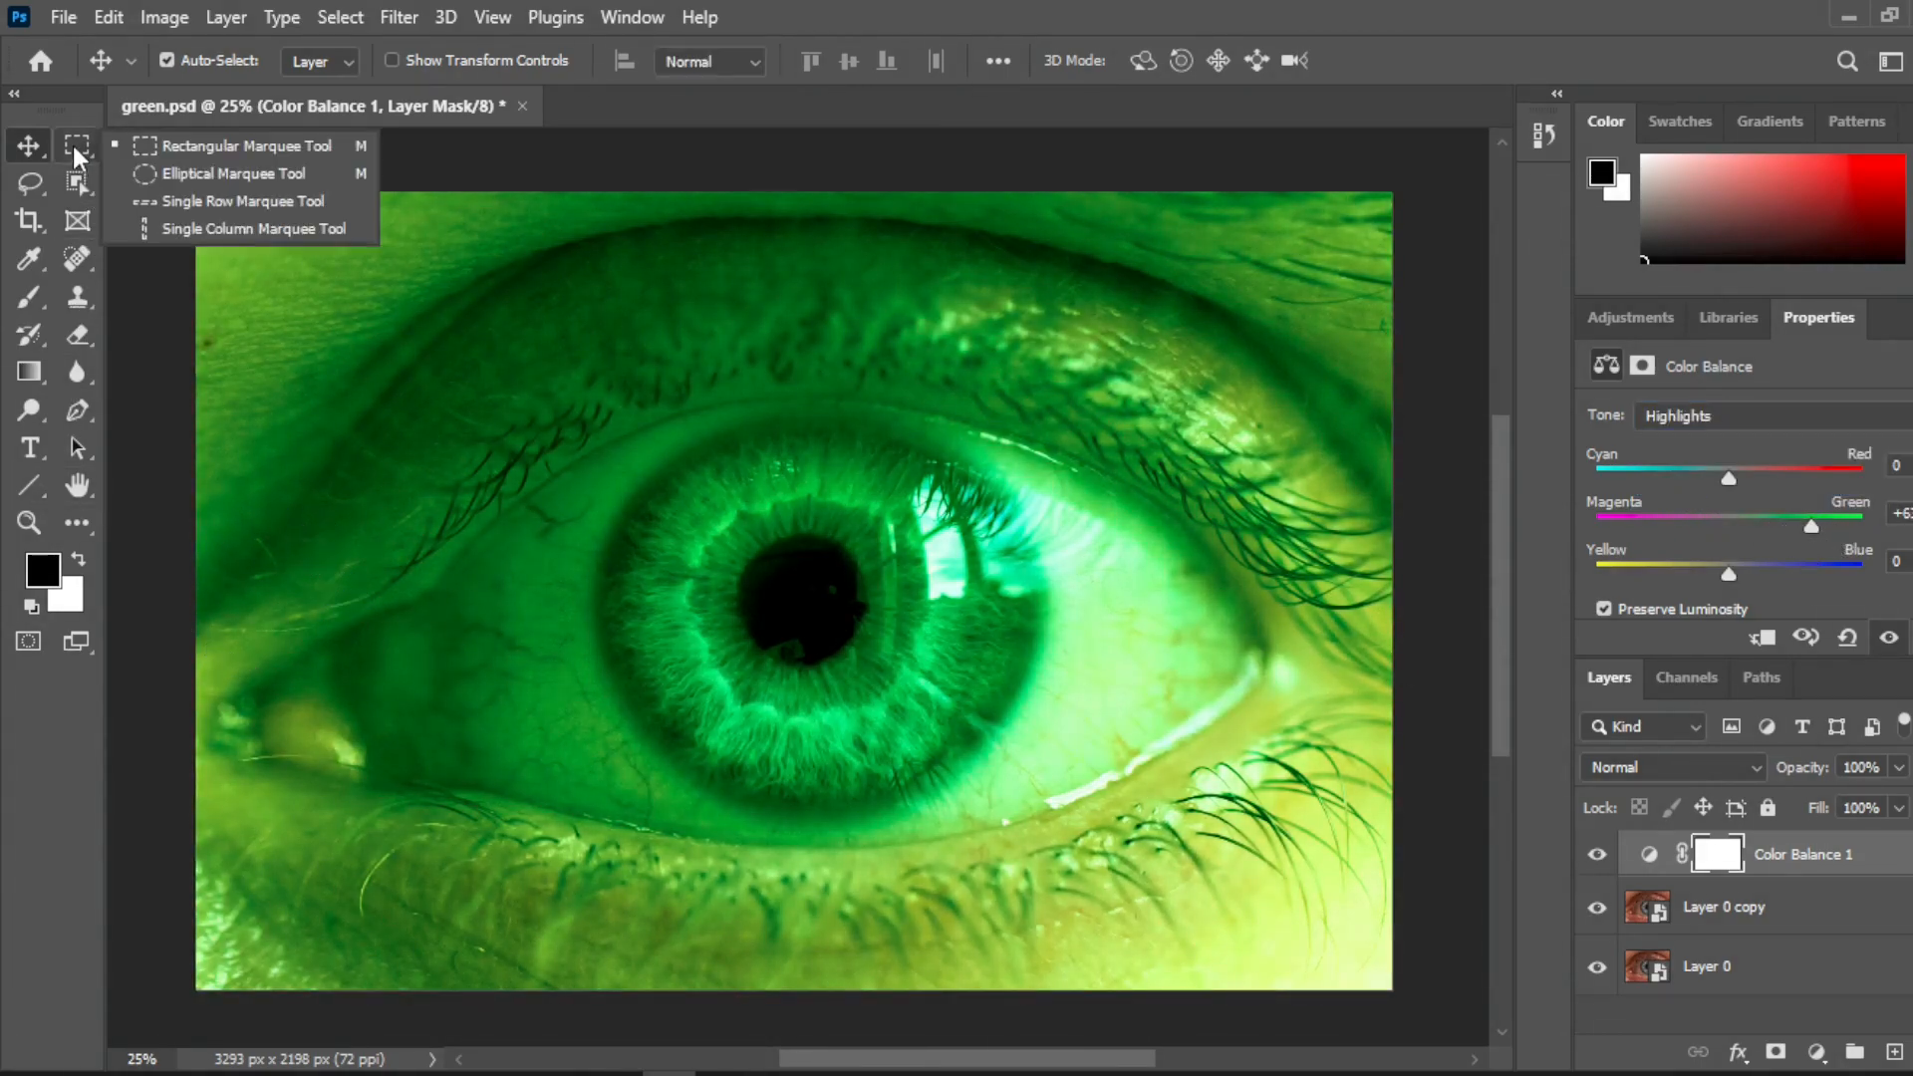
click(165, 176)
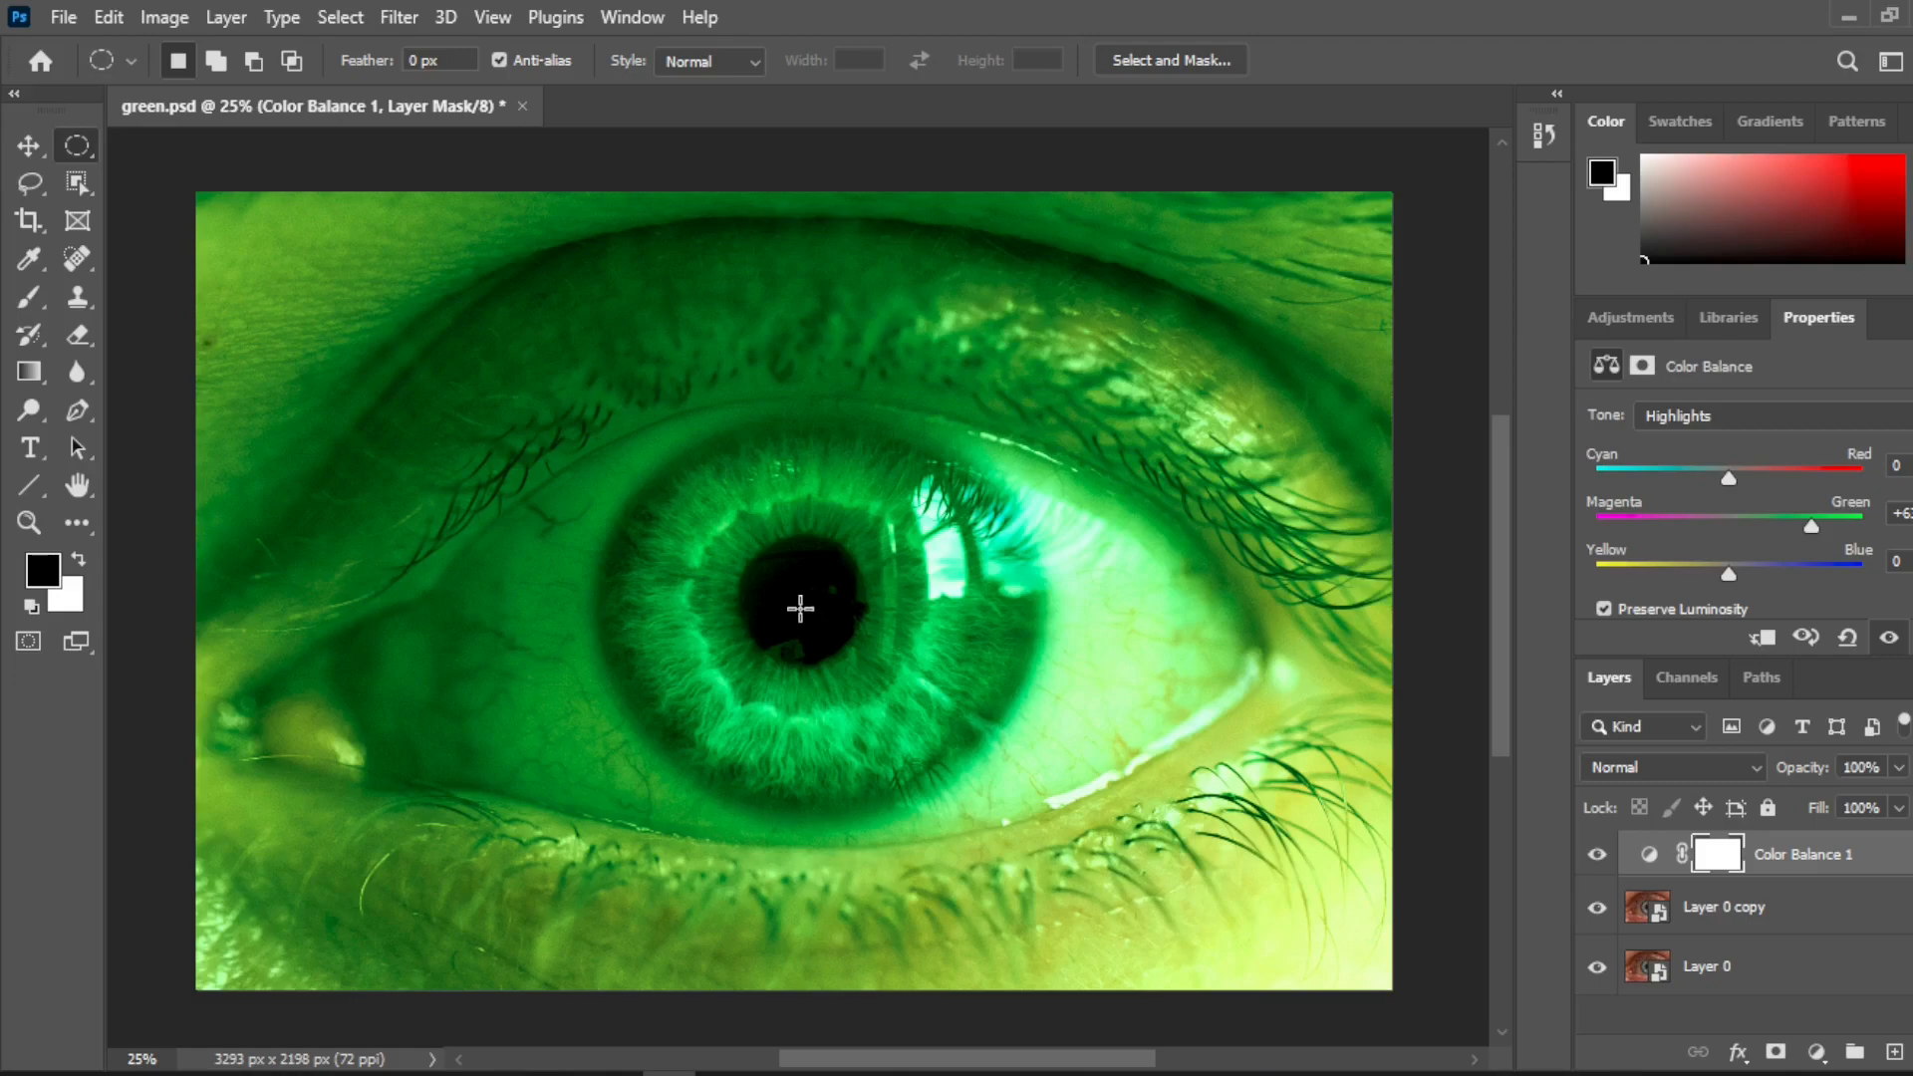
drag(800, 608, 1026, 876)
drag(927, 756, 927, 732)
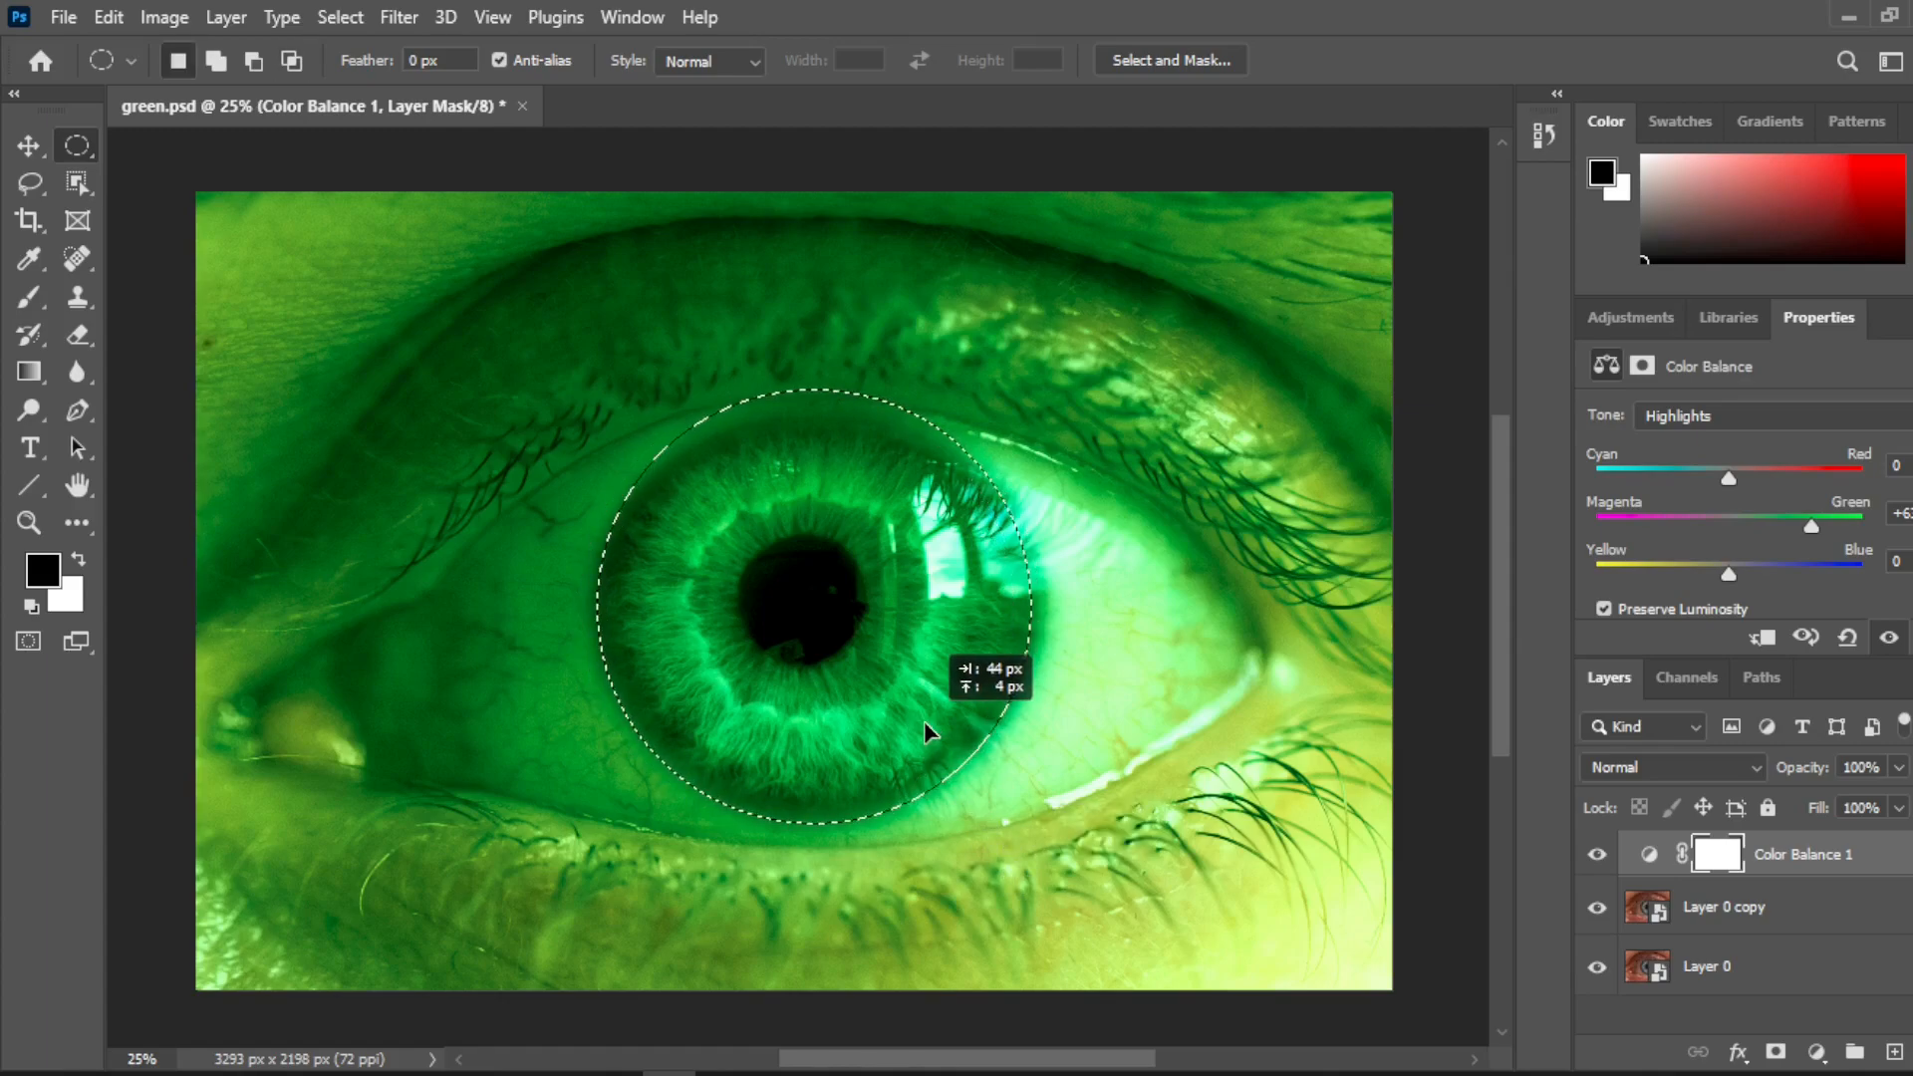
Refine the iris selection with the Lasso tool so that it follows the iris edge and the upper eyelid.
click(30, 187)
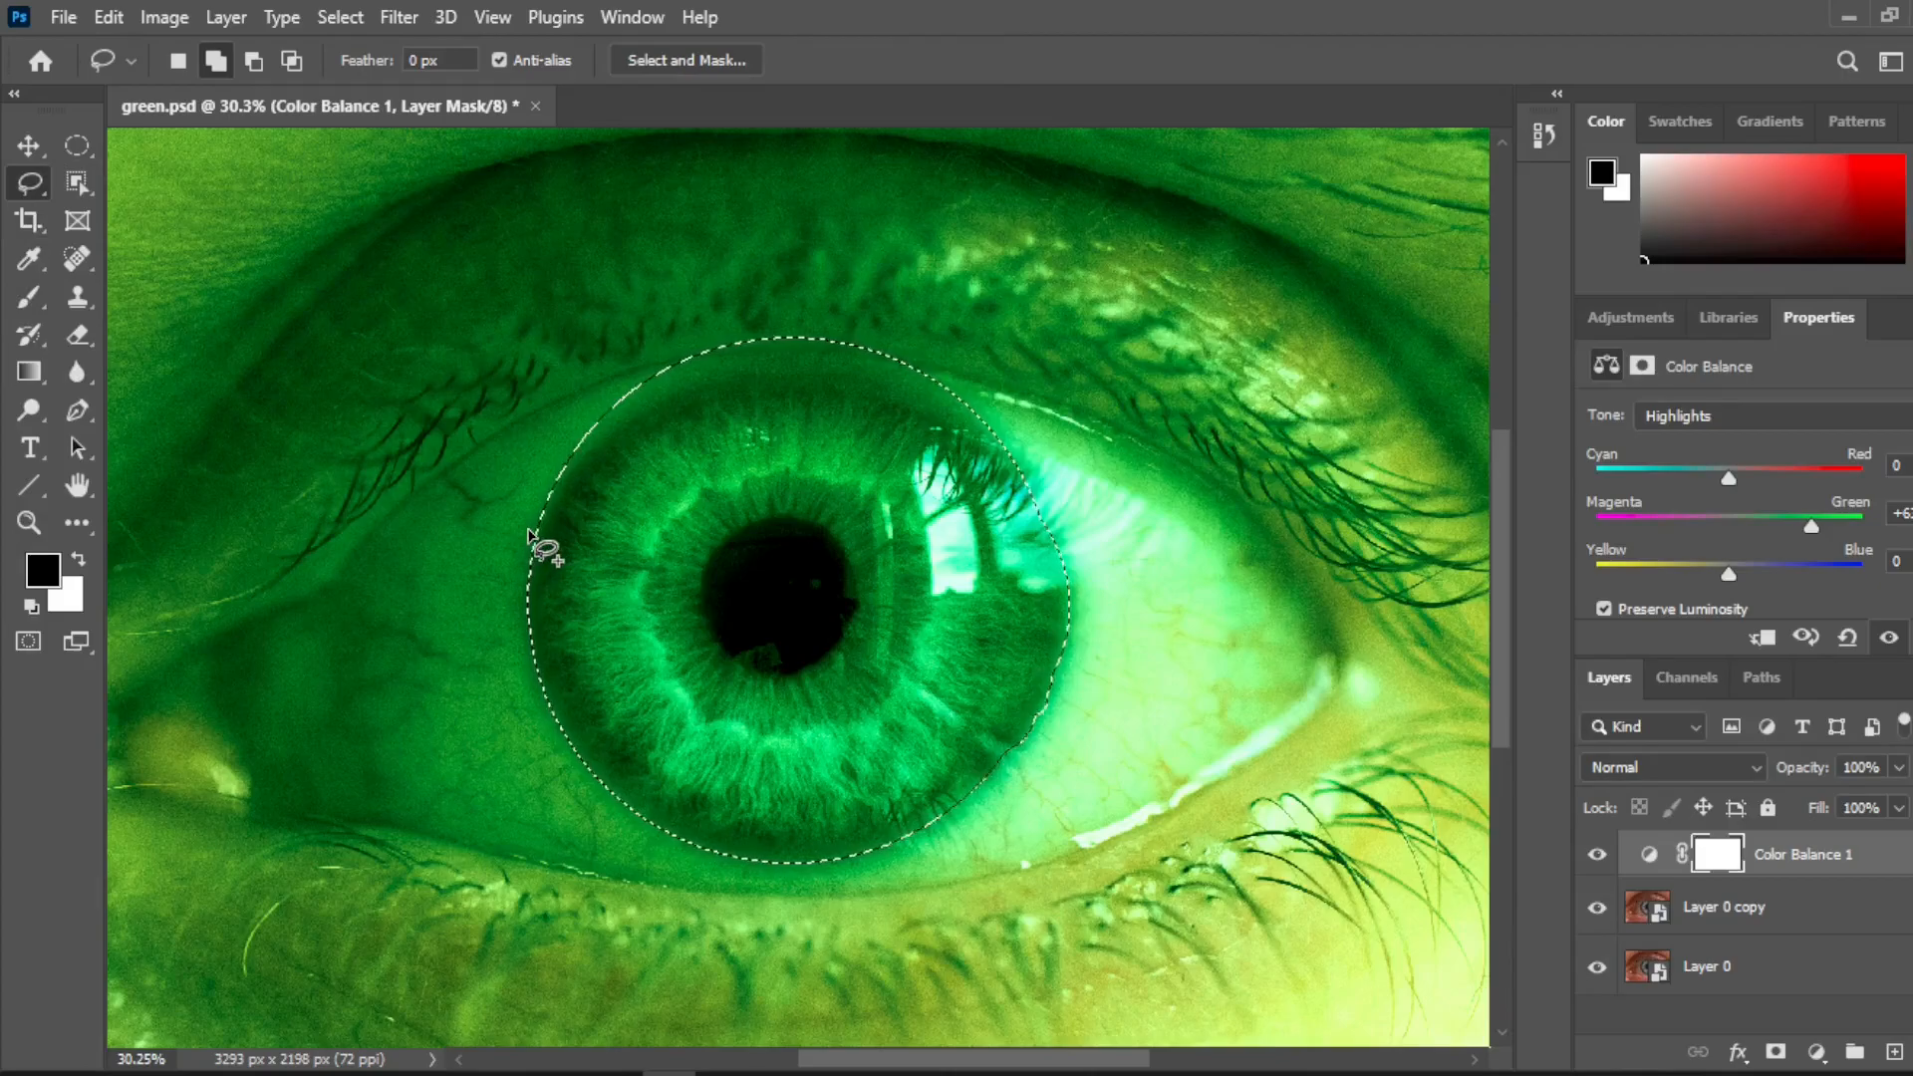
mouse_move(1079, 418)
mouse_down()
mouse_move(542, 547)
mouse_move(536, 523)
mouse_up()
scroll(547, 547, up, 1)
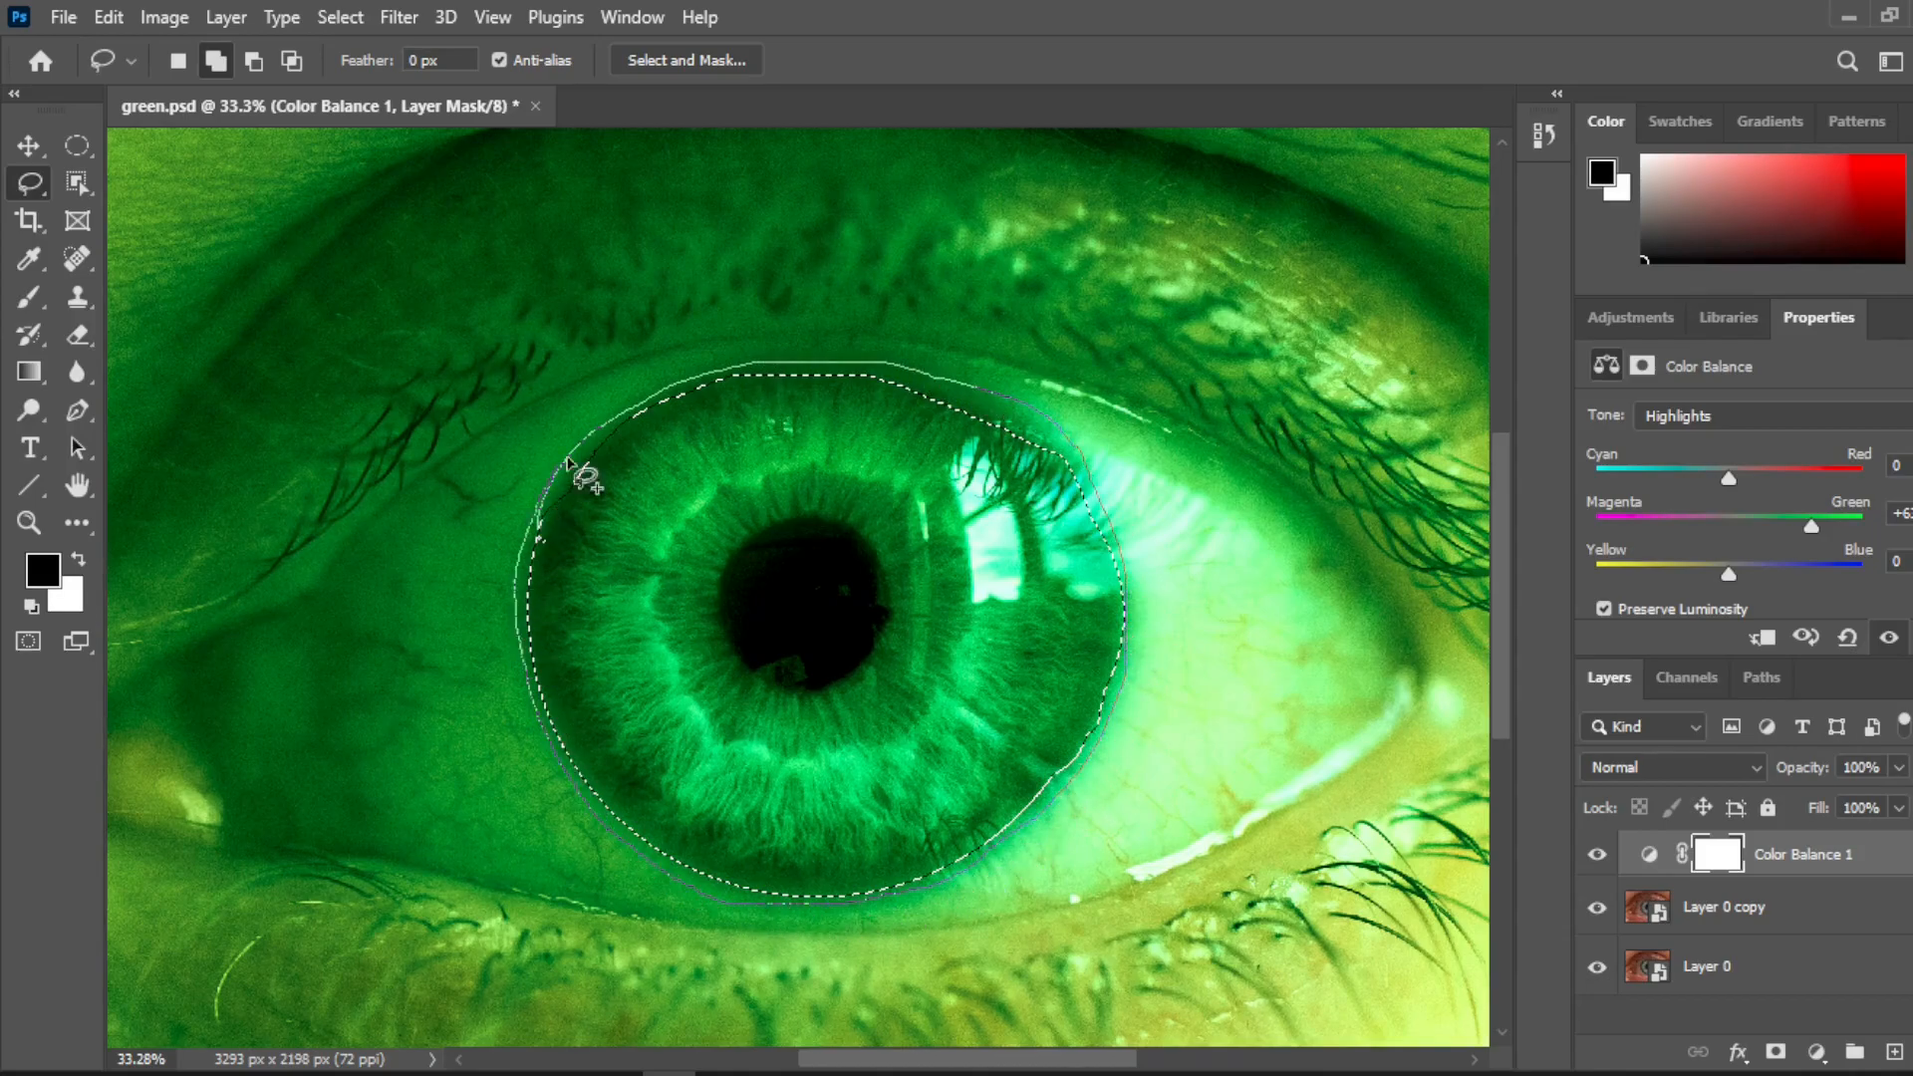
drag(547, 484, 544, 490)
Invert the iris selection, fill the Color Balance mask outside the iris with black, and deselect.
scroll(654, 648, down, 3)
key(ctrl+shift+i)
key(alt+BackSpace)
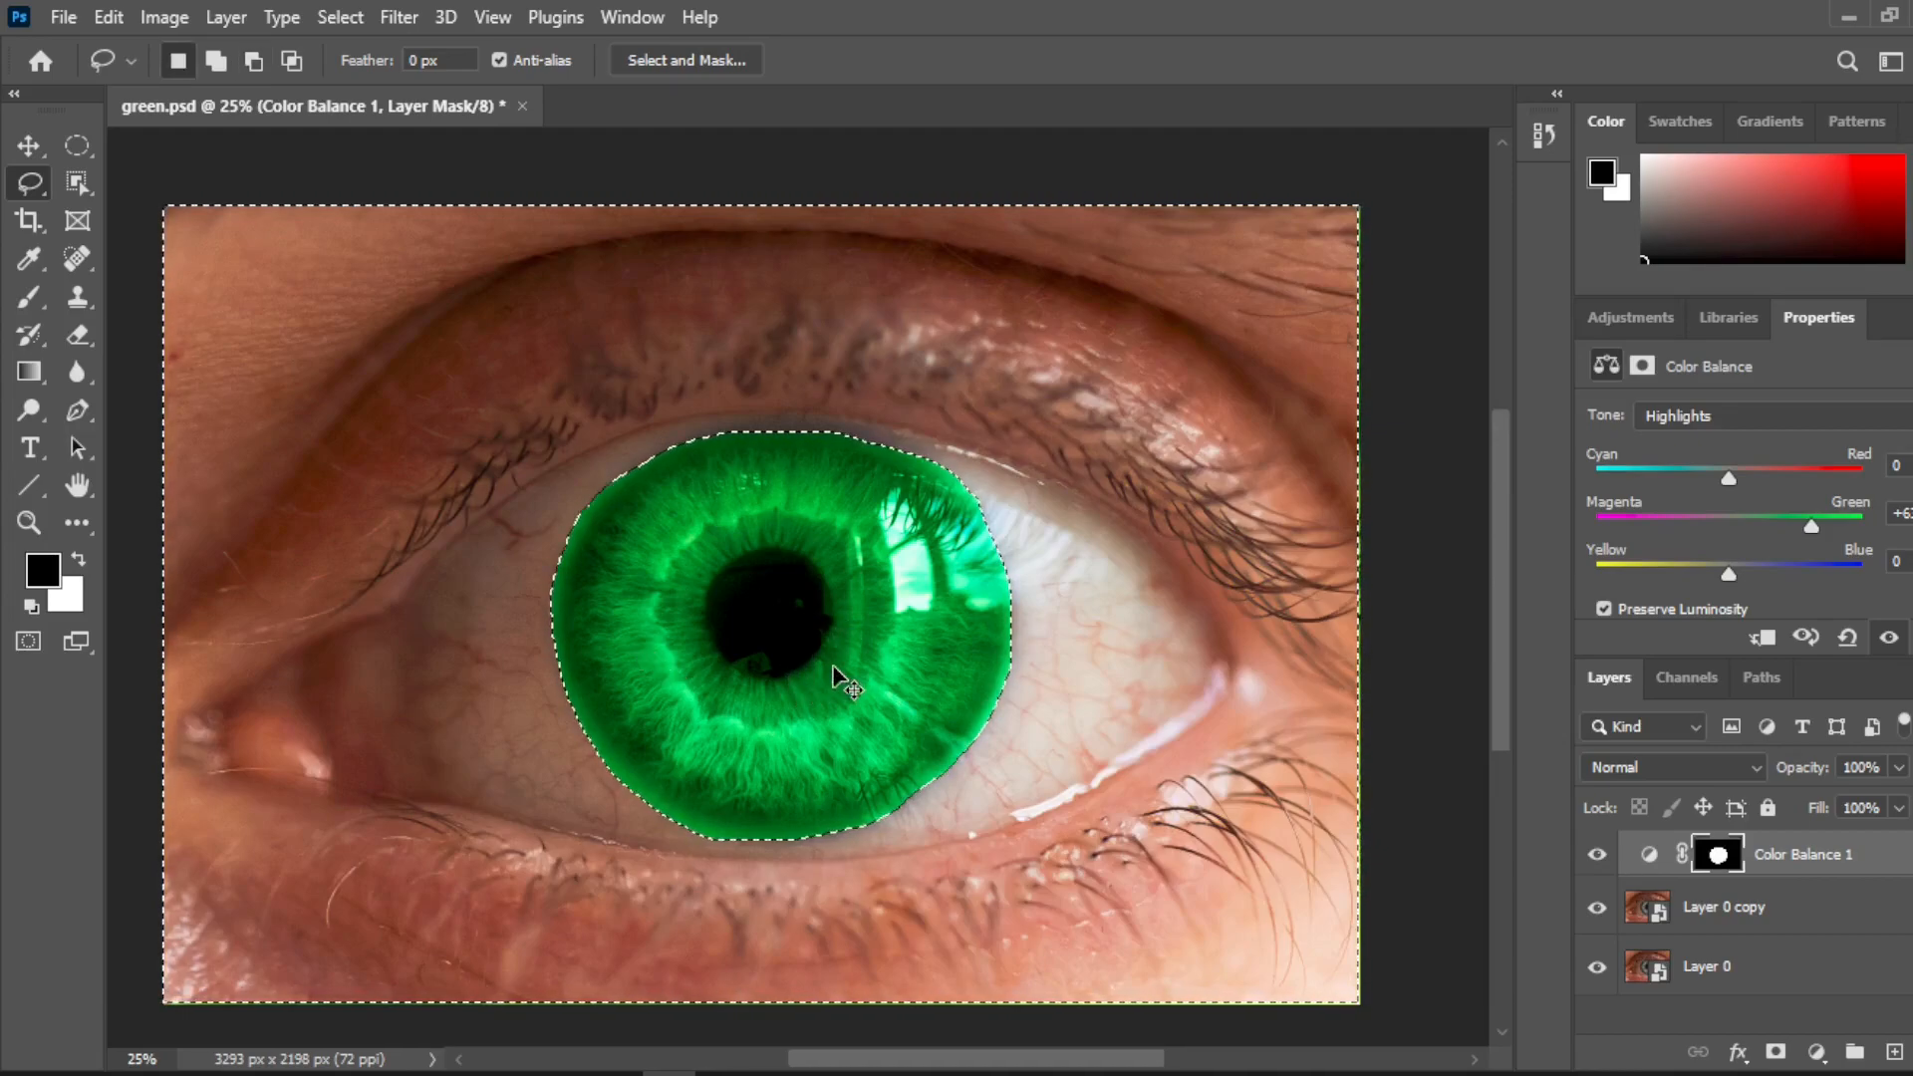
key(ctrl+d)
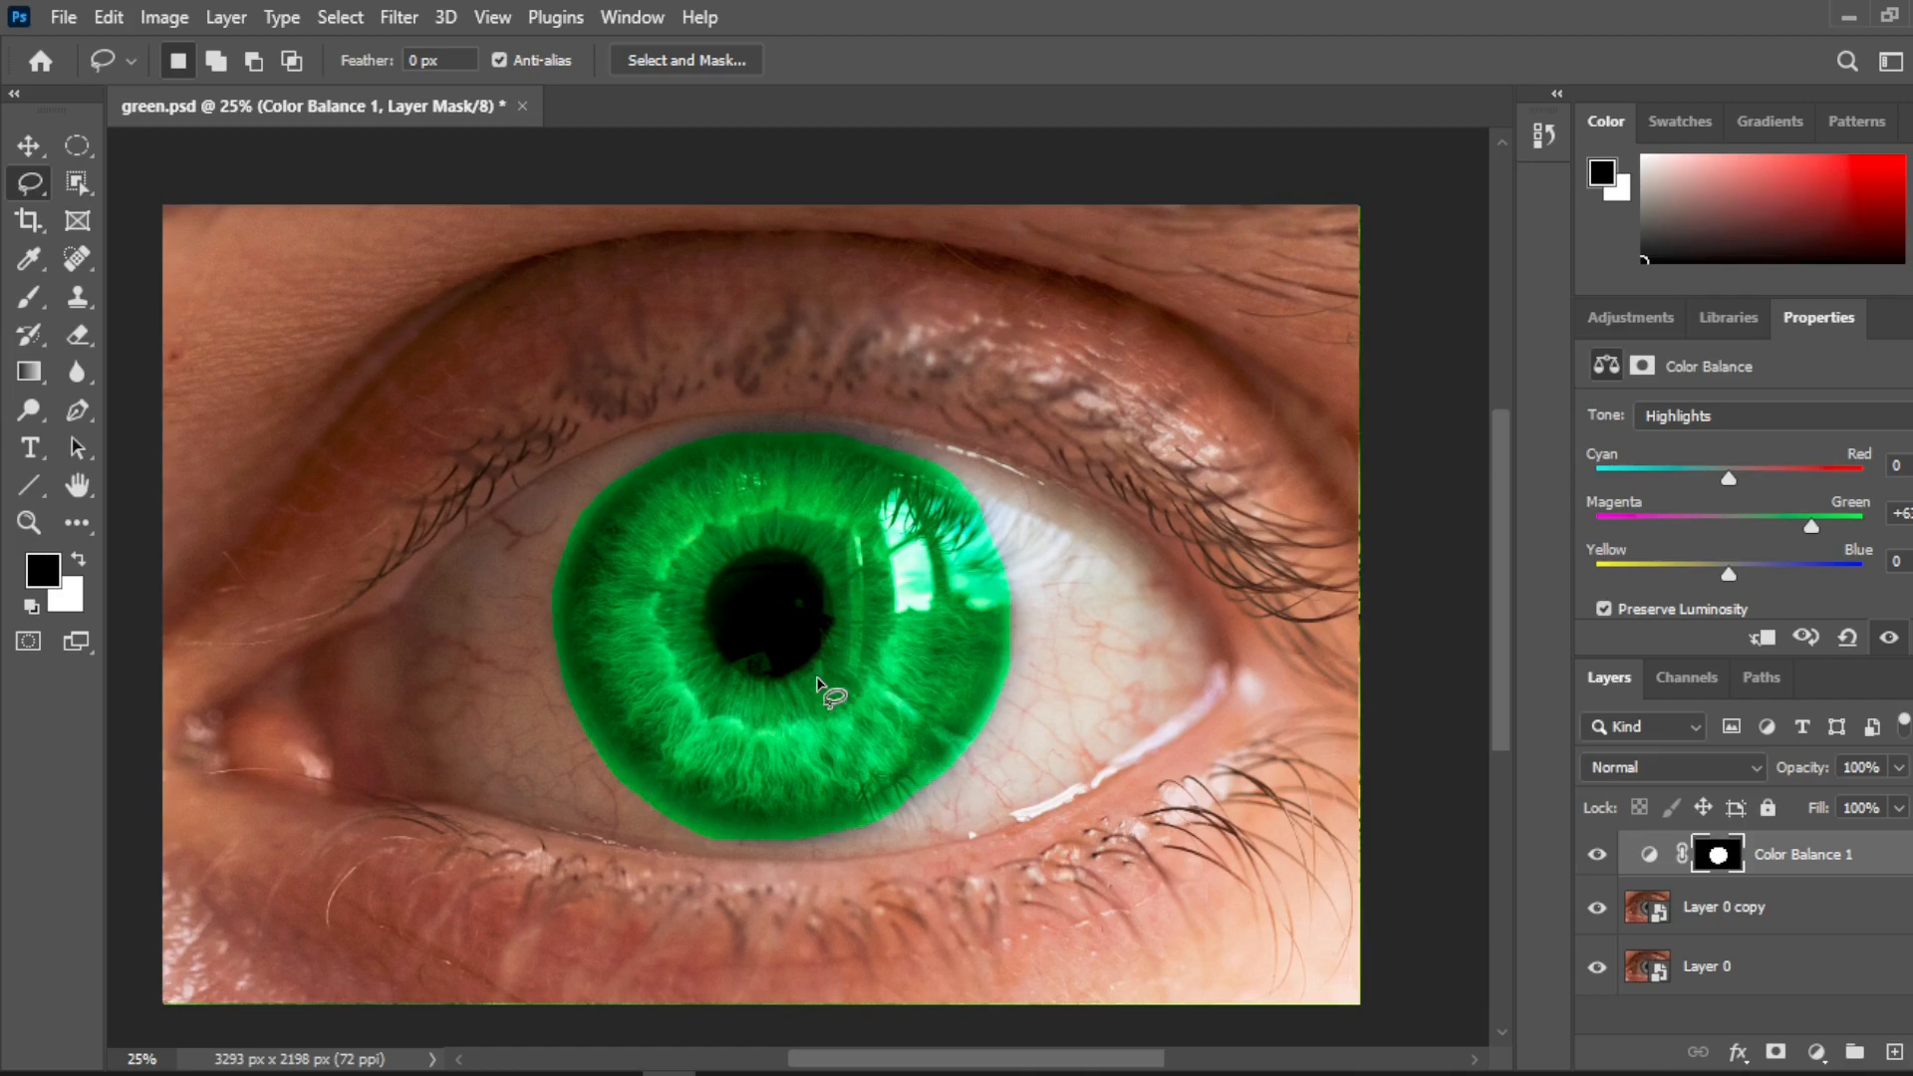
Try softening the Color Balance mask's edge with the Feather setting, and reset it to 0 px.
scroll(817, 683, up, 1)
scroll(817, 683, down, 1)
scroll(817, 683, up, 1)
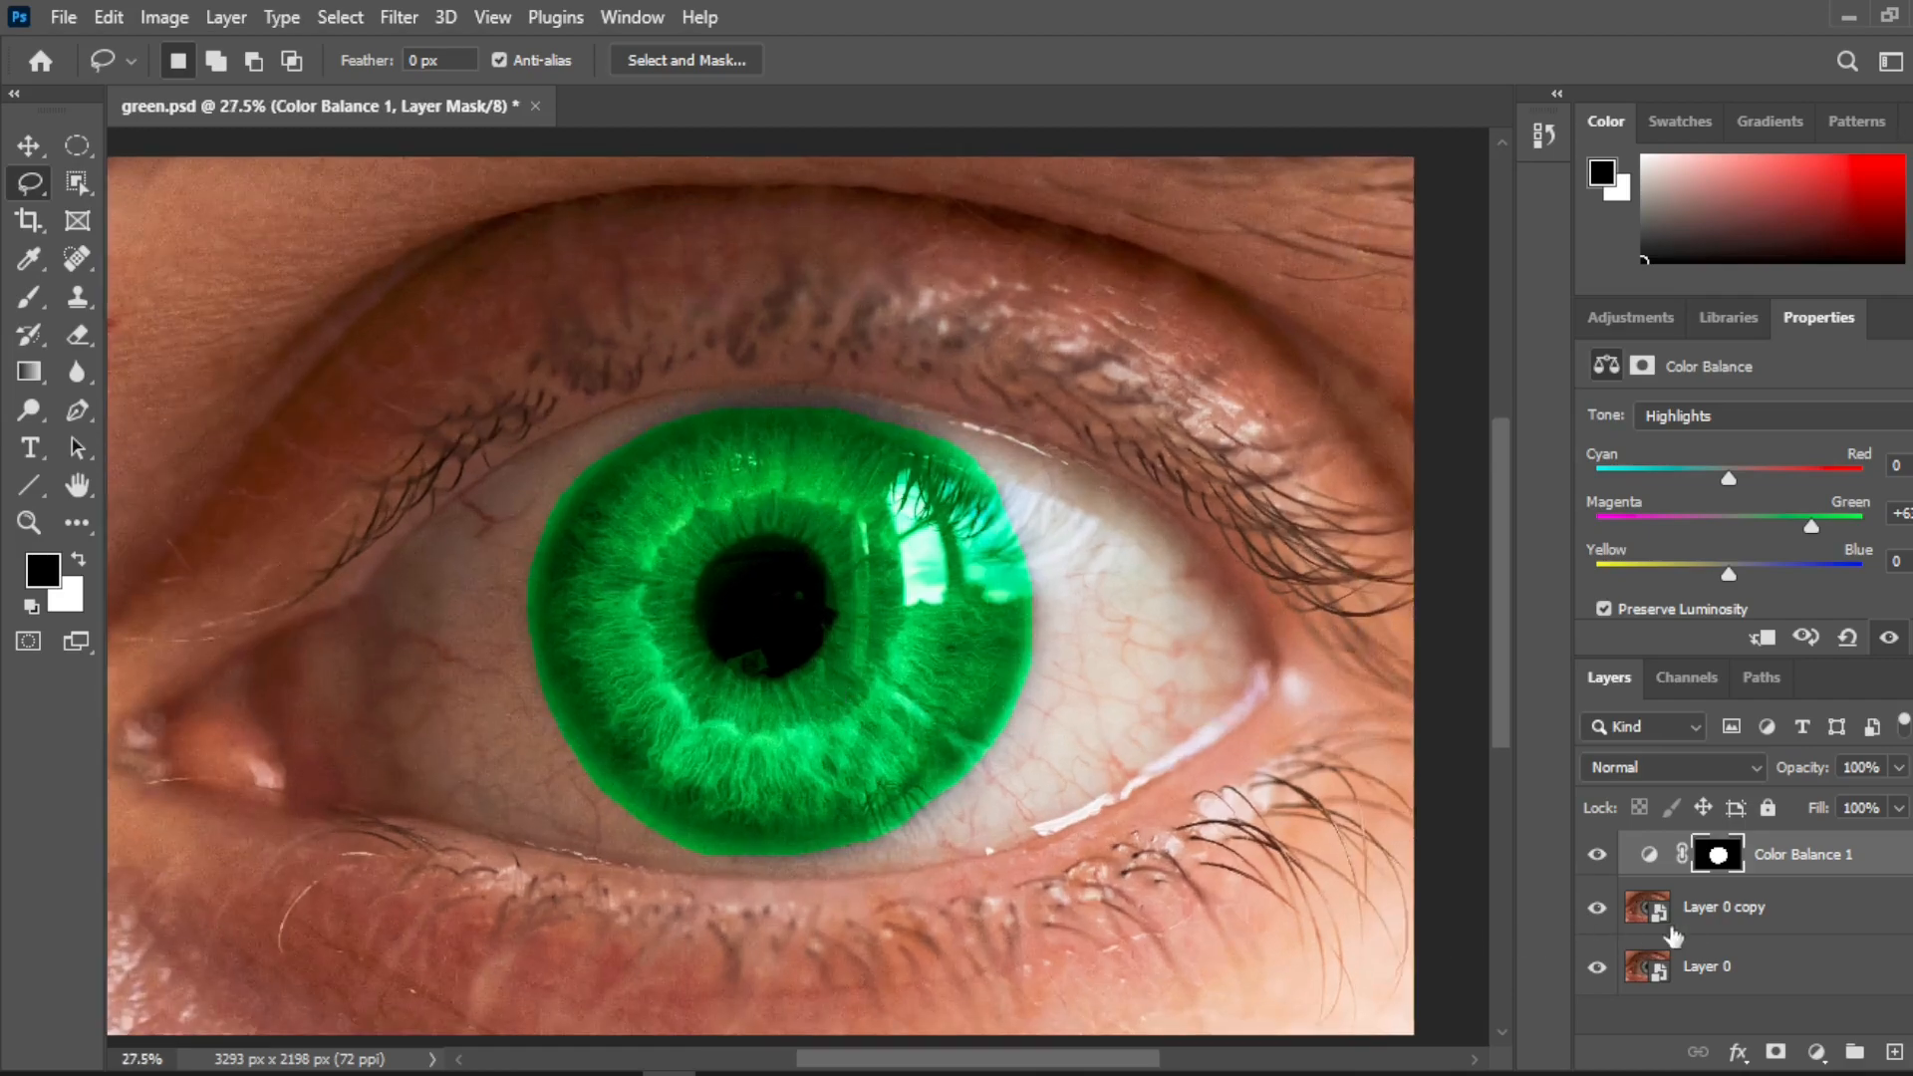
click(1721, 855)
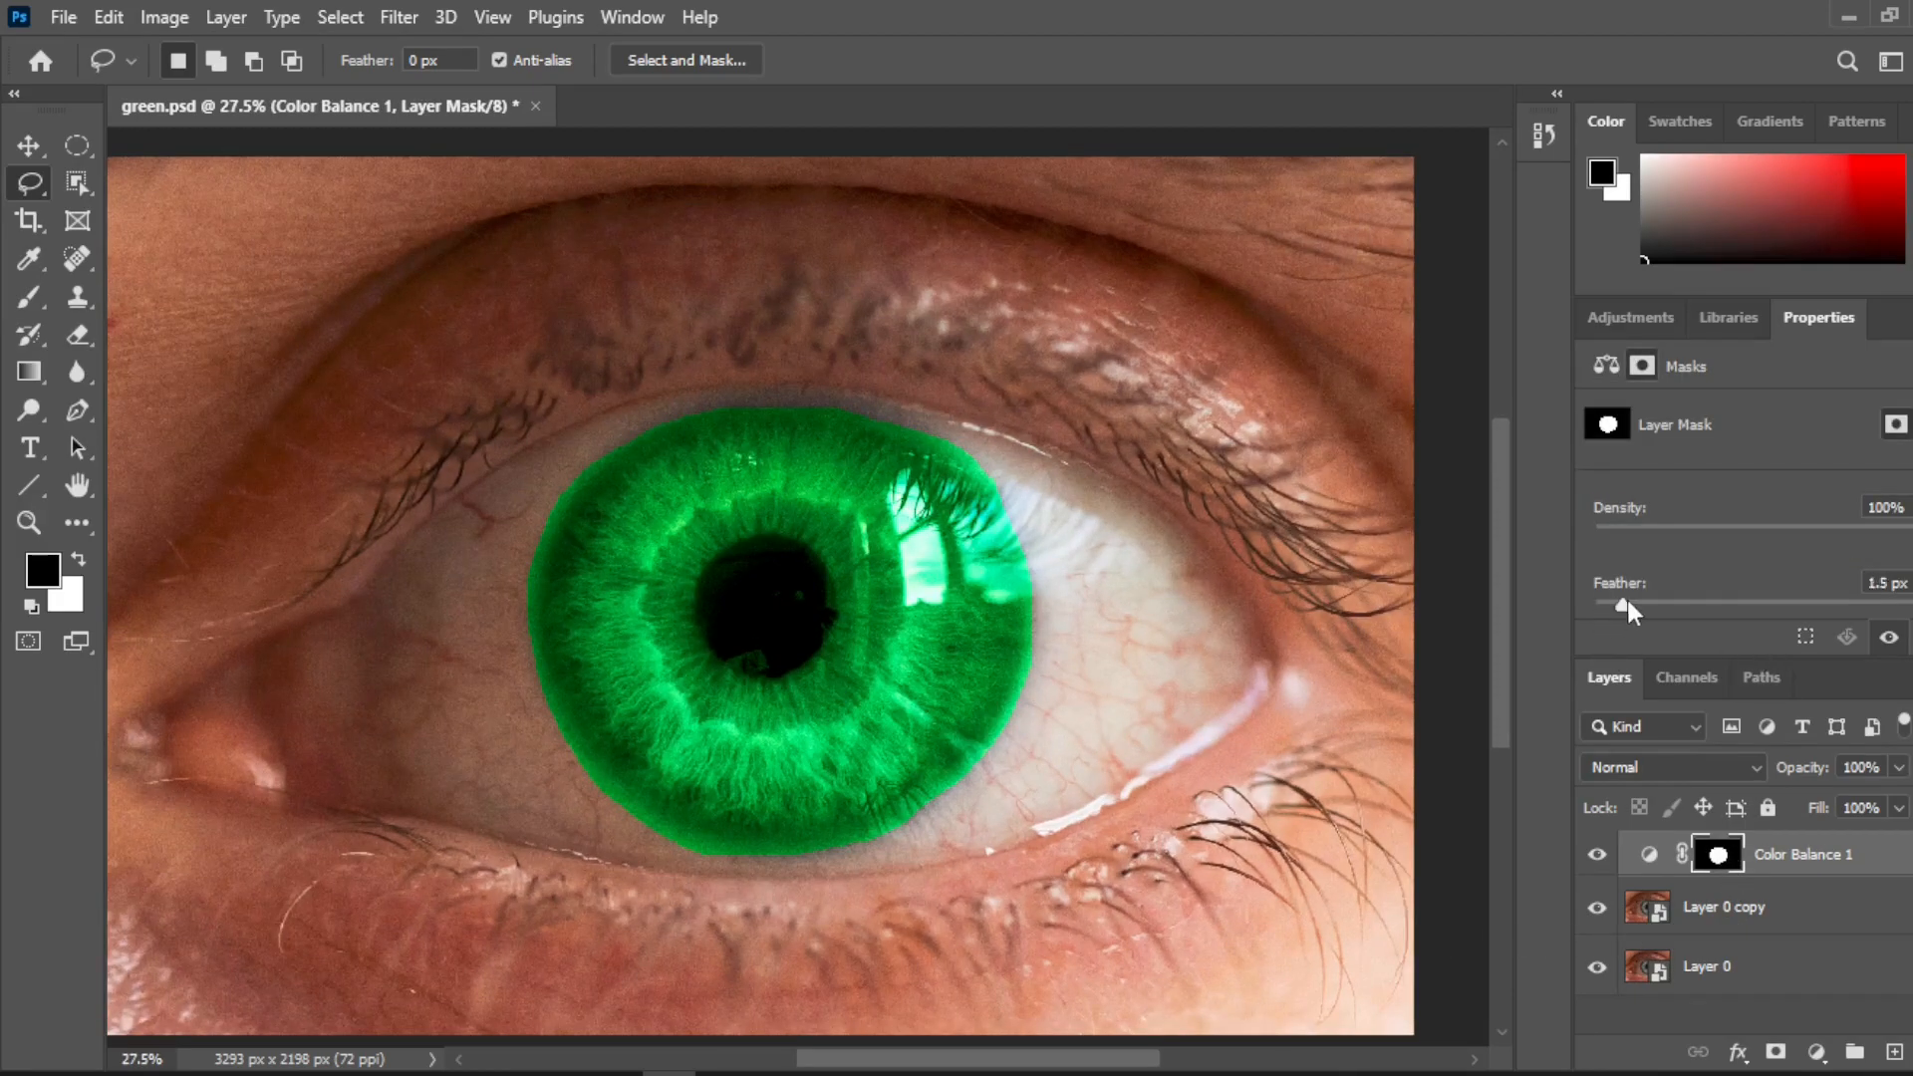
drag(1659, 605, 1736, 602)
mouse_move(1896, 527)
mouse_down()
mouse_move(1808, 529)
mouse_move(1902, 529)
mouse_up()
drag(1741, 608, 1594, 604)
Apply a Gaussian Blur to the Color Balance layer mask to soften the iris edge.
click(492, 17)
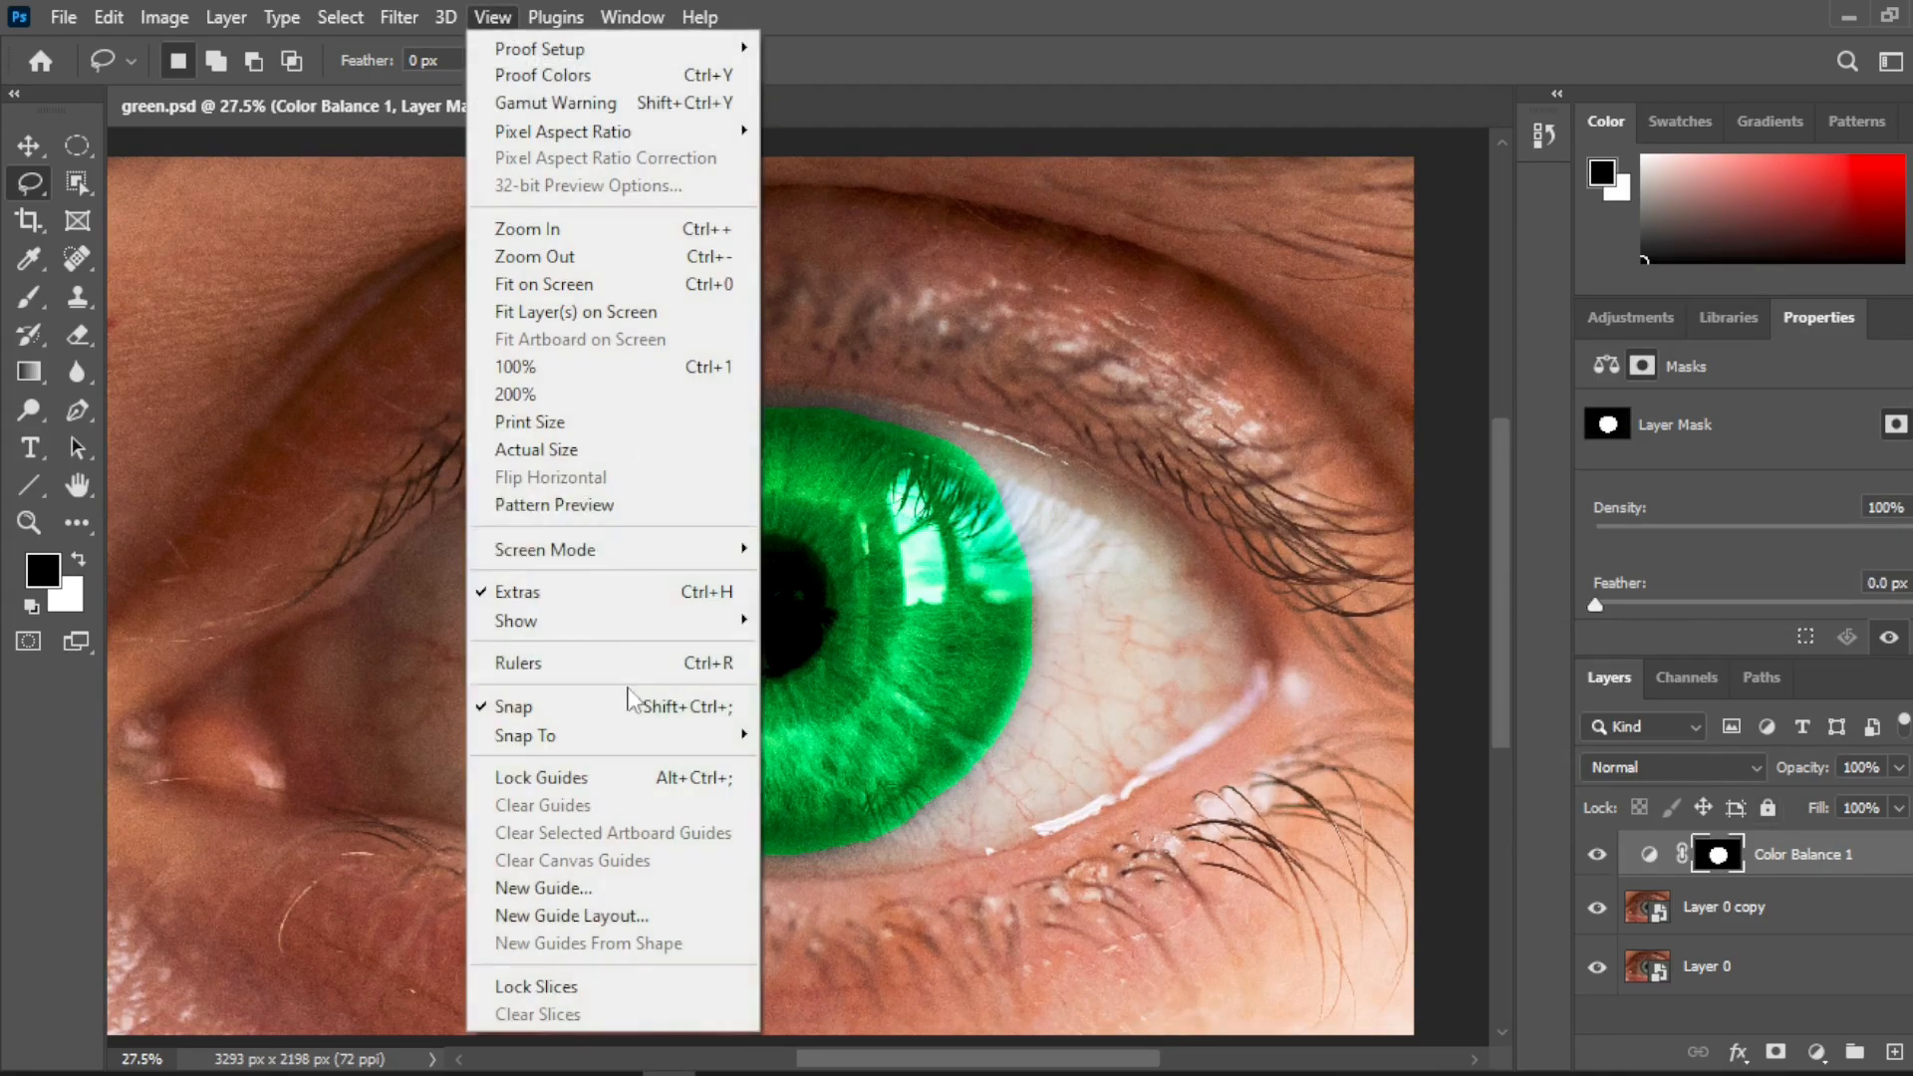
mouse_move(399, 17)
mouse_move(499, 397)
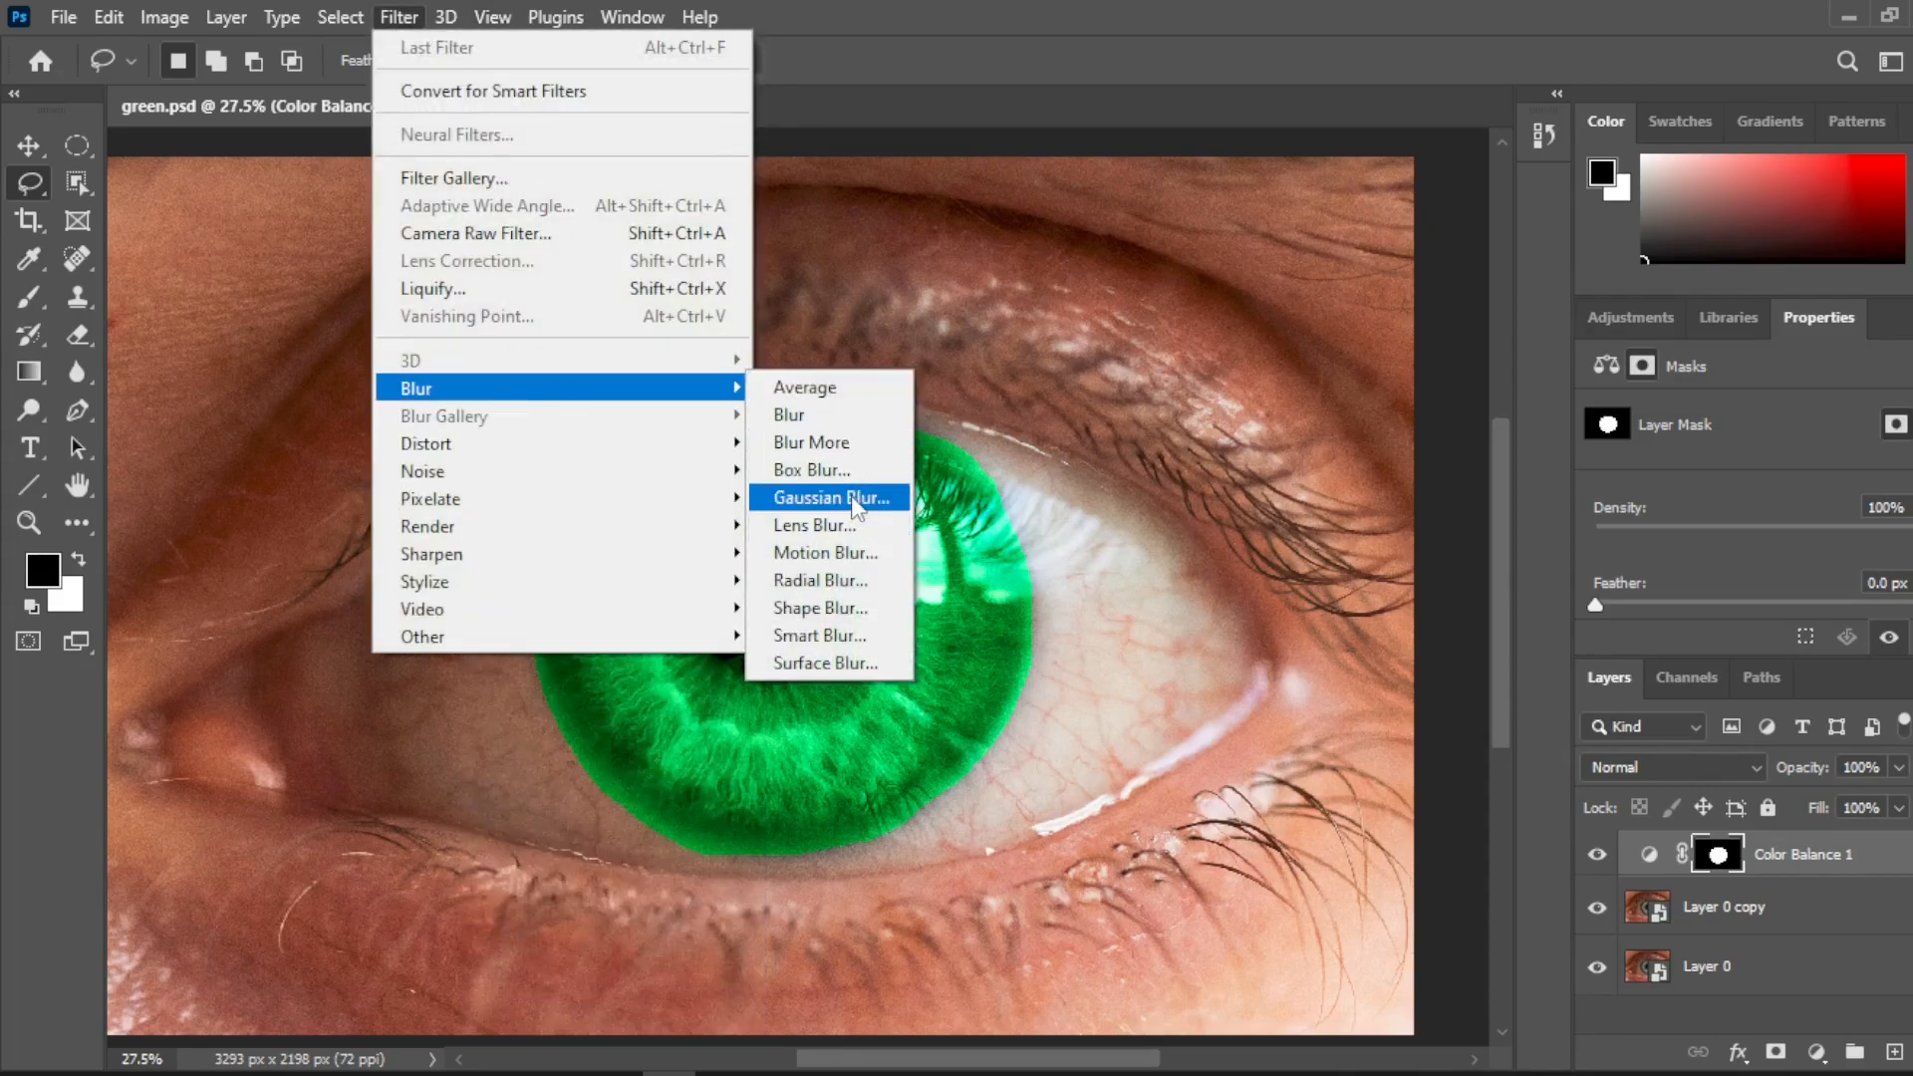
click(847, 498)
mouse_move(1164, 623)
mouse_down()
mouse_move(1221, 624)
mouse_move(1036, 623)
mouse_move(1175, 624)
mouse_up()
click(1355, 235)
Set up a soft 150 px brush at 20% flow with black as the foreground color.
key(l)
scroll(705, 638, up, 1)
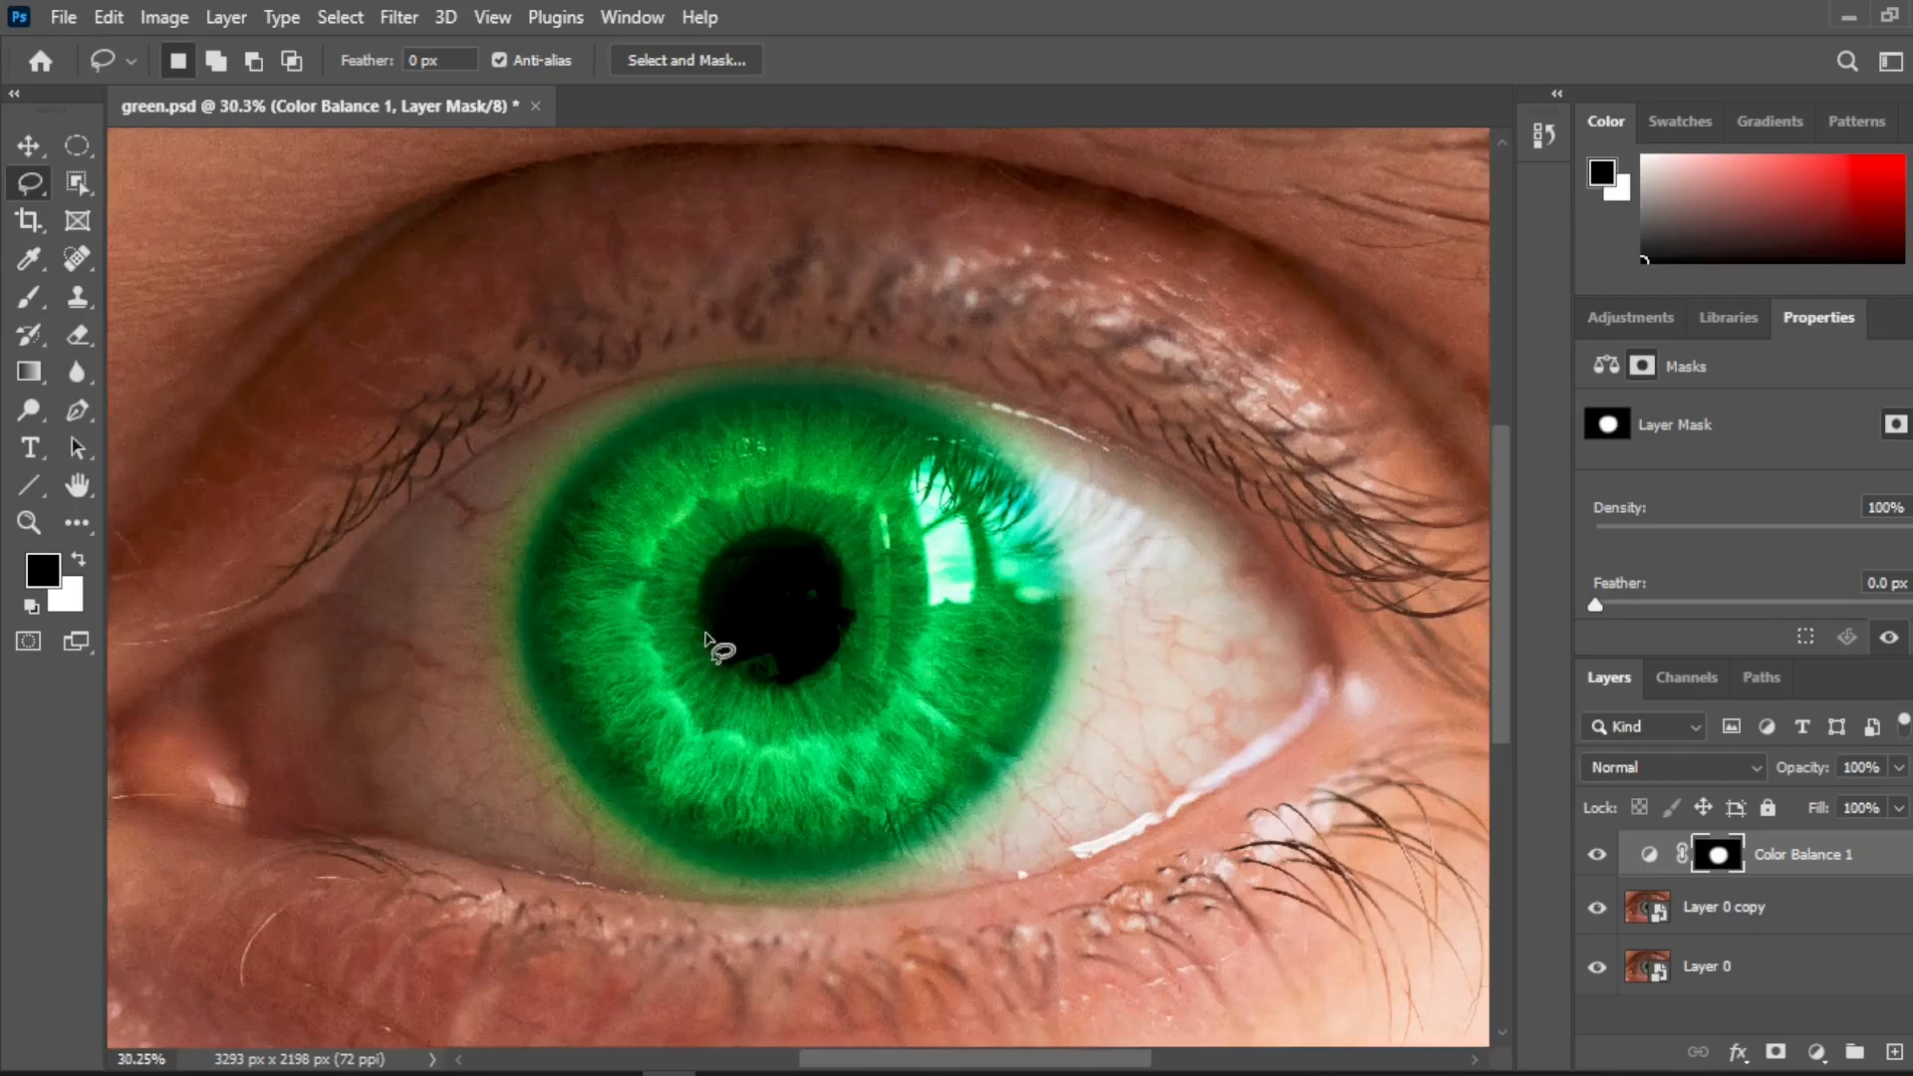
click(27, 299)
right_click(28, 299)
click(148, 297)
scroll(509, 617, up, 2)
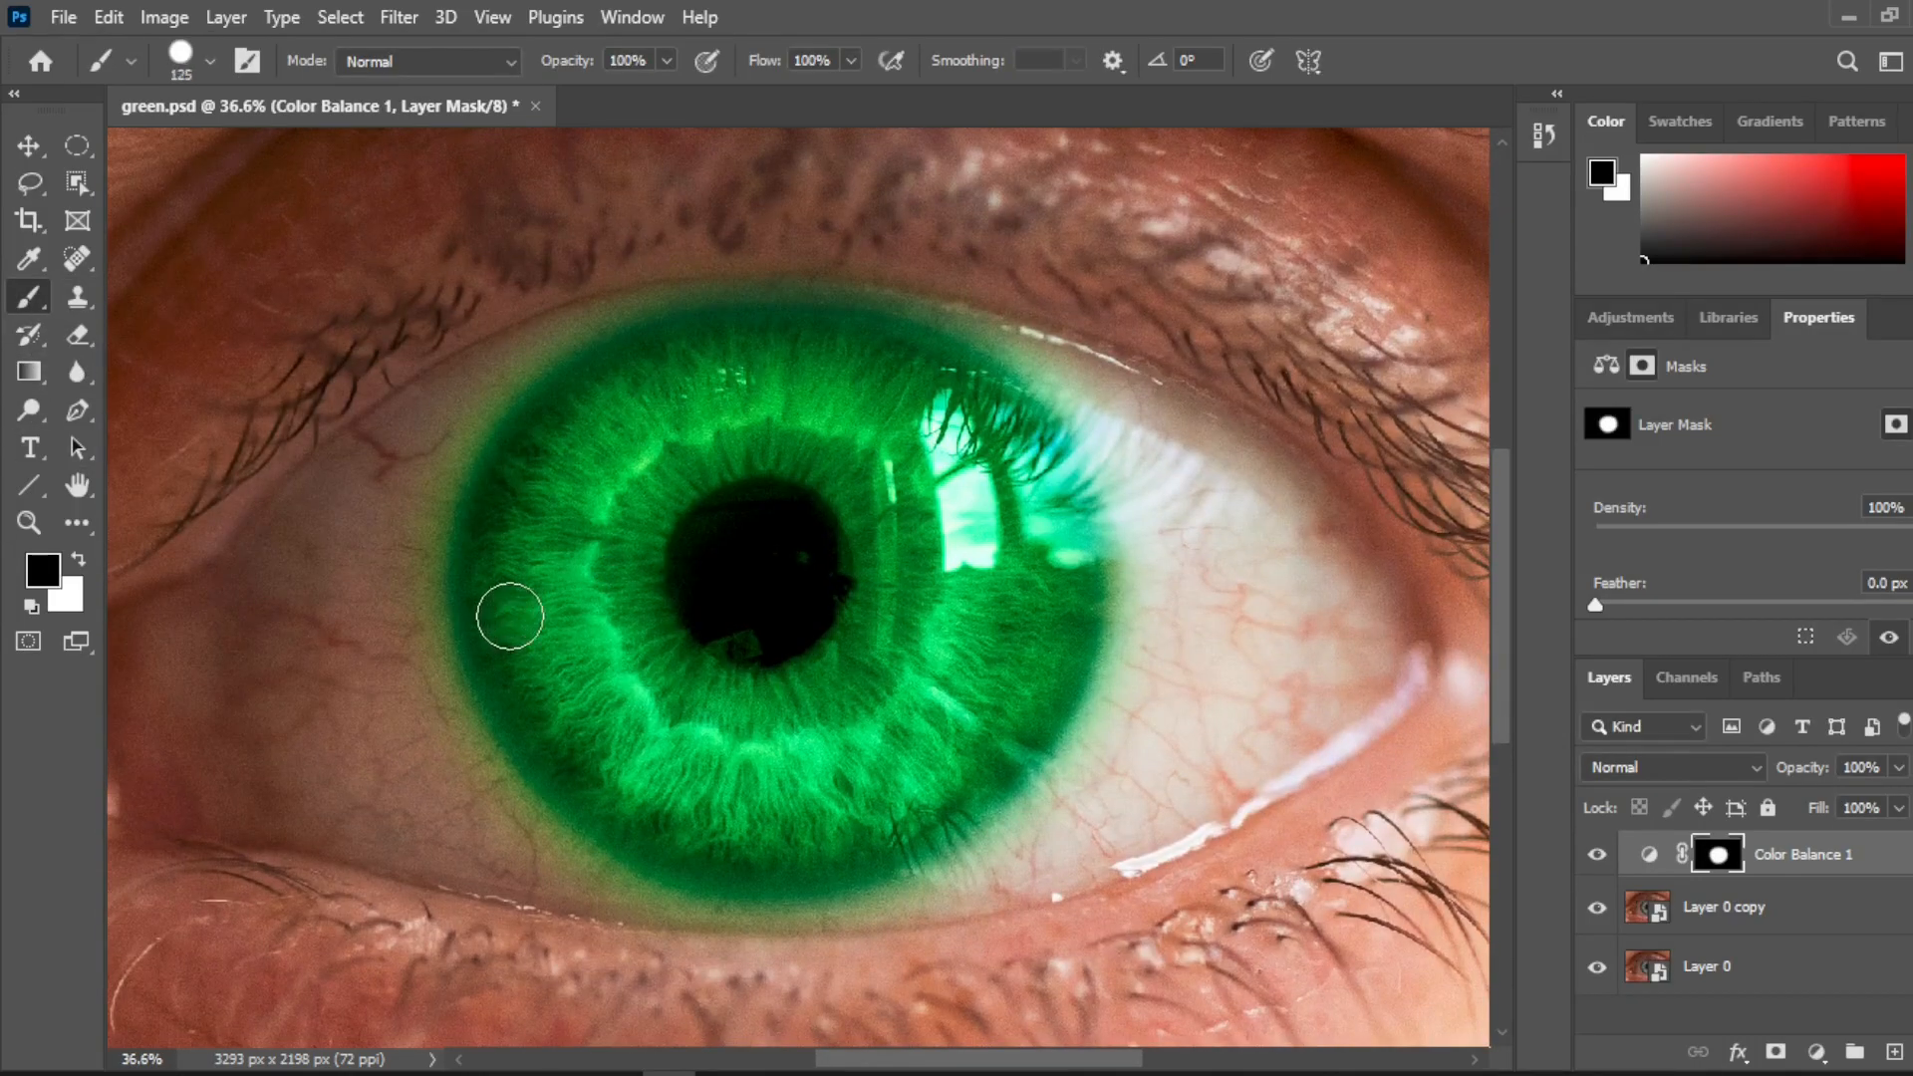
drag(764, 62, 658, 70)
right_click(588, 189)
click(1072, 597)
click(818, 62)
scroll(819, 62, up, 16)
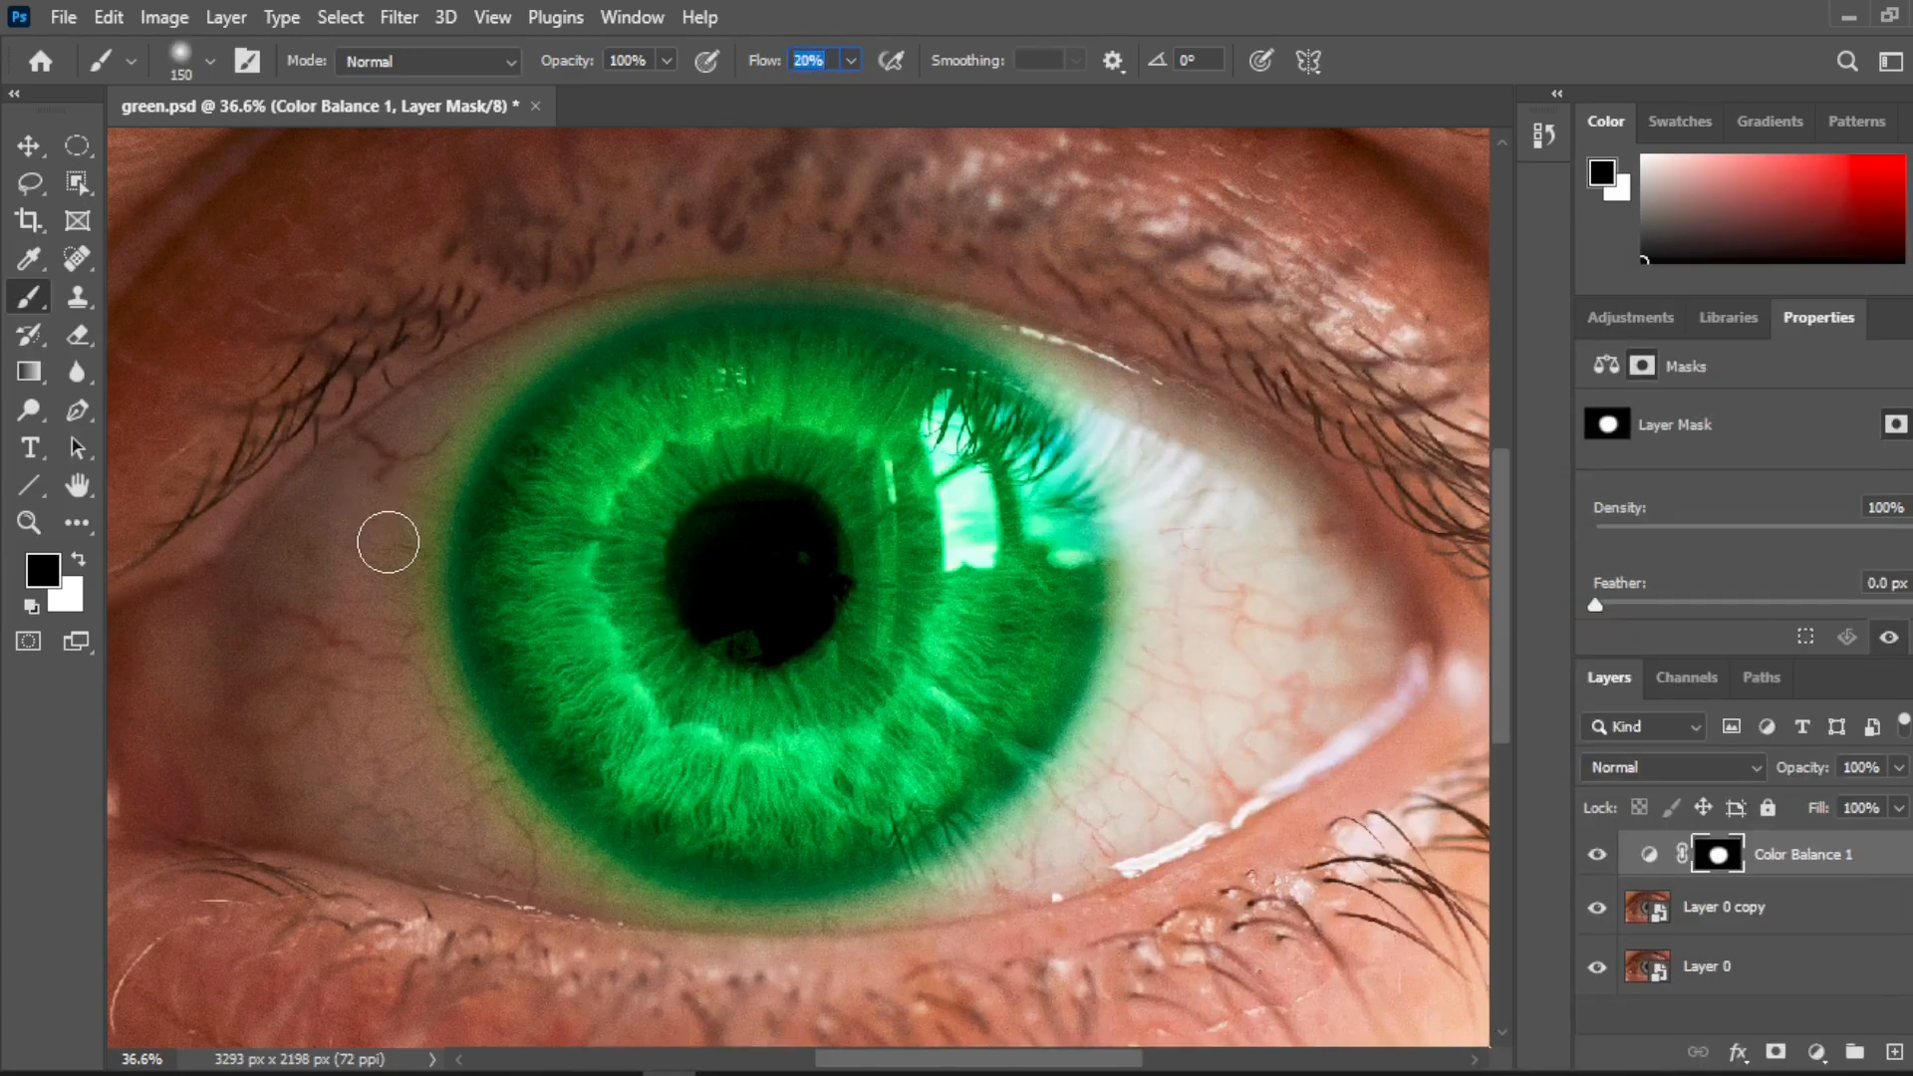
click(78, 560)
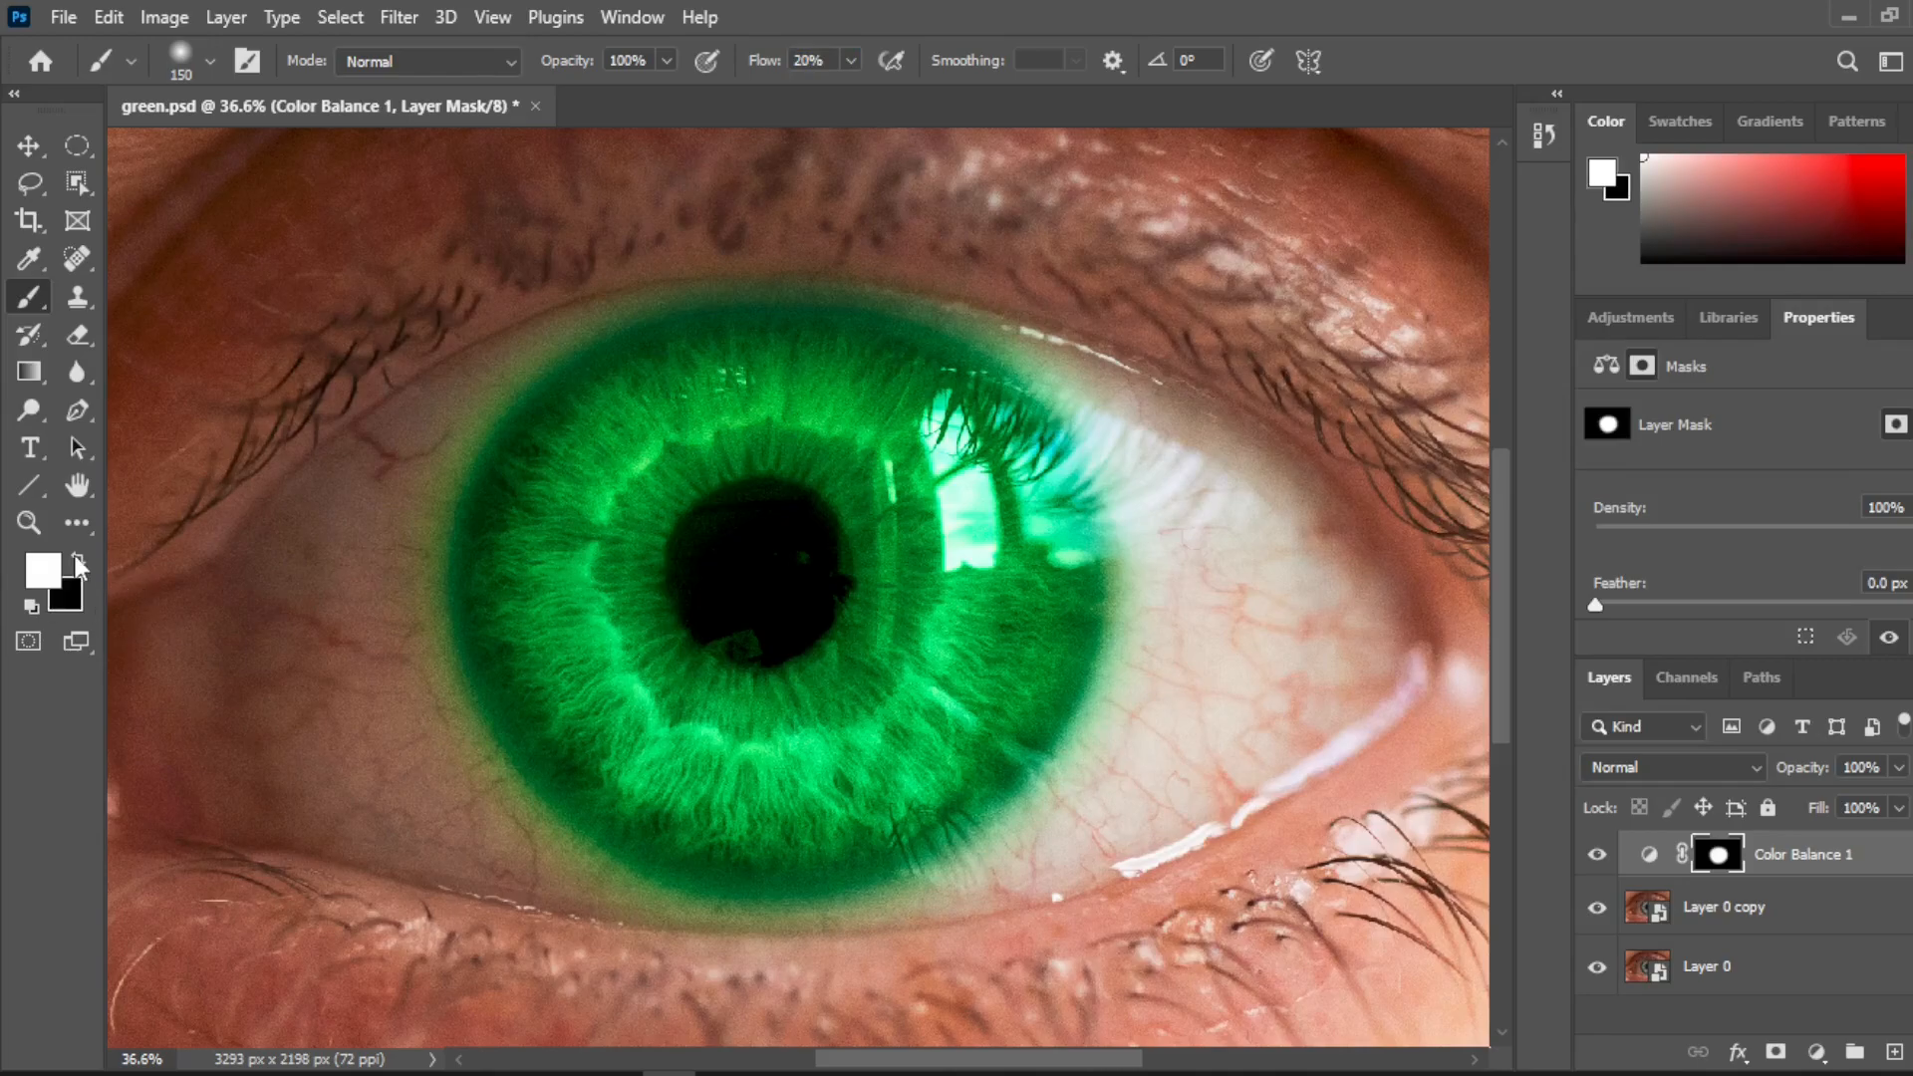
key(x)
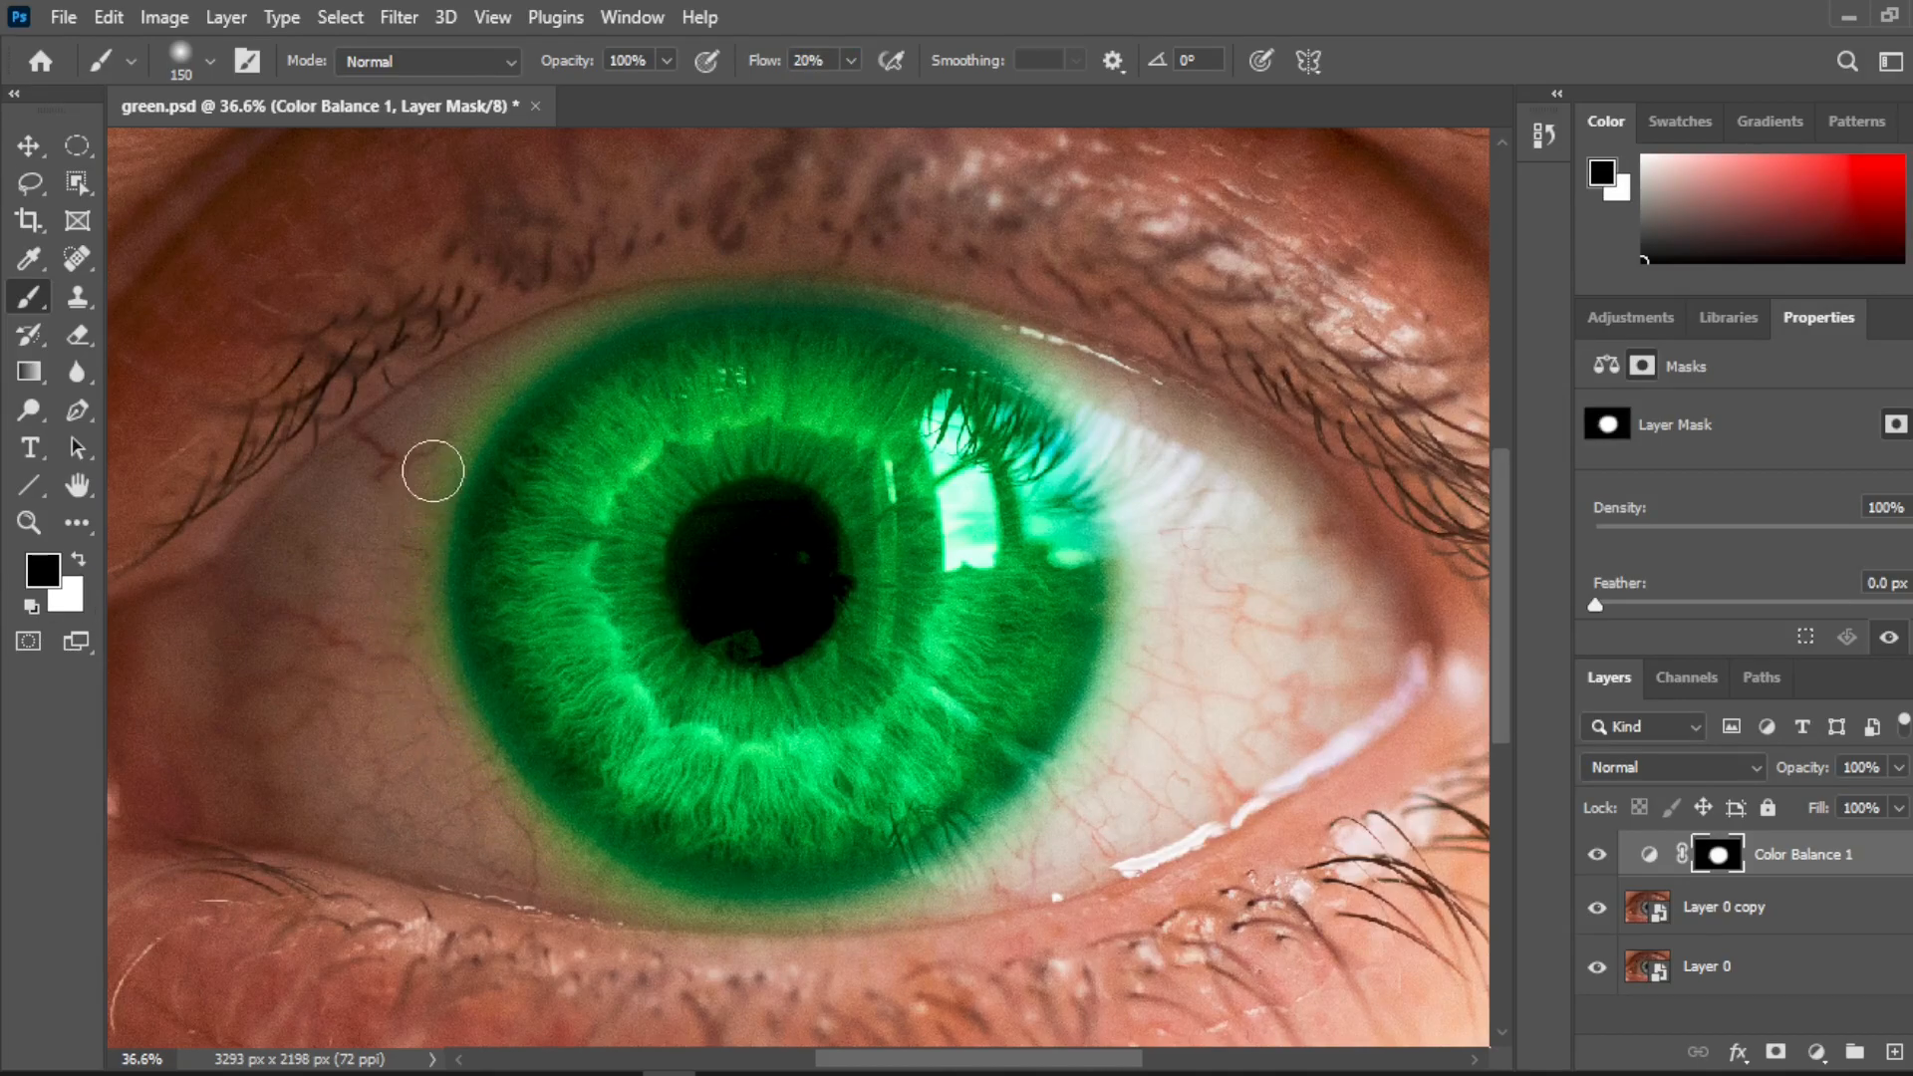
Set the brush flow to 57% and paint black on the mask around the iris to remove the green spill.
scroll(408, 555, up, 8)
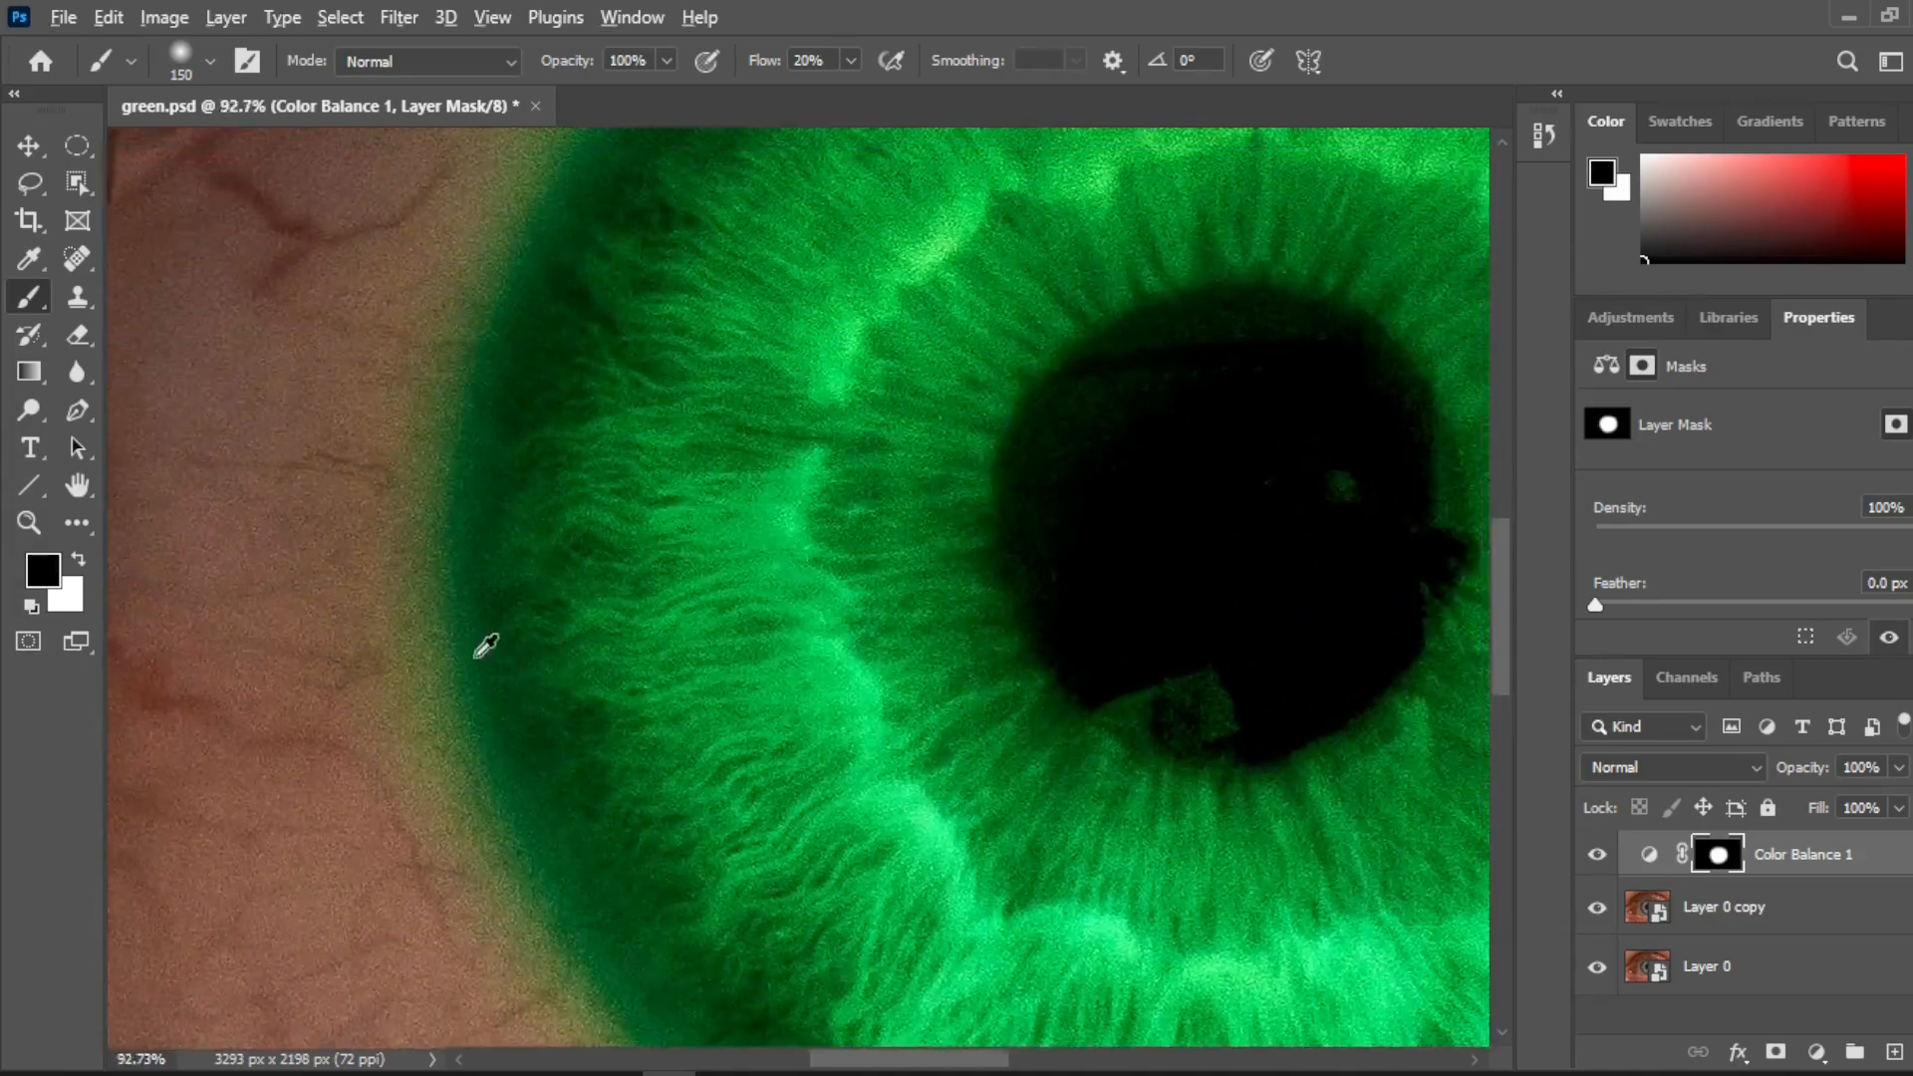
drag(772, 62, 810, 65)
mouse_move(365, 616)
mouse_down()
mouse_move(379, 790)
mouse_move(352, 687)
mouse_move(355, 405)
mouse_move(337, 556)
mouse_move(355, 476)
mouse_move(389, 800)
mouse_up()
mouse_move(648, 198)
mouse_down()
mouse_move(593, 773)
mouse_move(448, 775)
mouse_up()
mouse_move(360, 563)
mouse_down()
mouse_move(594, 341)
mouse_move(714, 328)
mouse_move(790, 282)
mouse_move(504, 444)
mouse_move(377, 609)
mouse_move(987, 264)
mouse_up()
drag(1246, 526, 866, 631)
mouse_move(530, 392)
mouse_down()
mouse_move(656, 362)
mouse_move(1371, 541)
mouse_move(903, 242)
mouse_up()
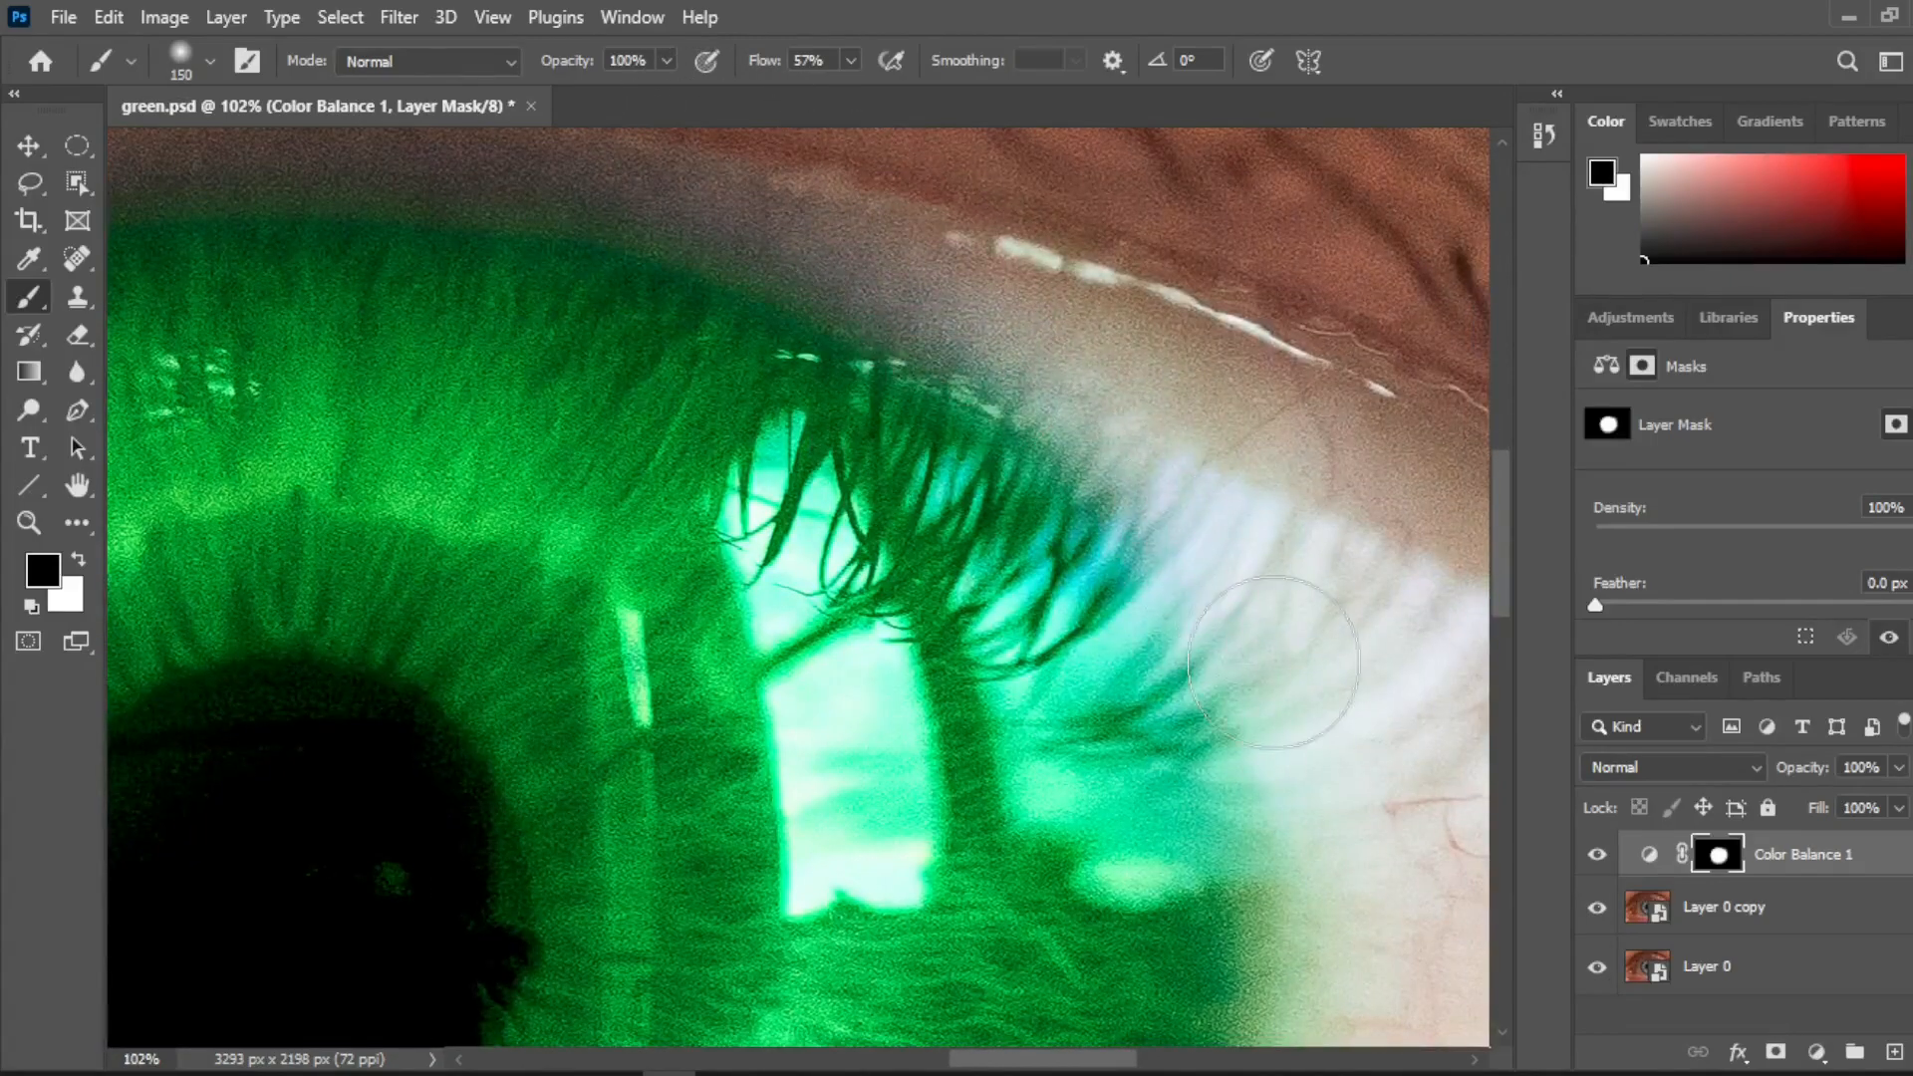
drag(1153, 939, 1088, 591)
drag(877, 927, 938, 535)
drag(996, 633, 798, 674)
drag(394, 179, 583, 209)
drag(897, 702, 517, 683)
mouse_move(647, 659)
mouse_down()
mouse_move(401, 640)
mouse_move(642, 723)
mouse_up()
drag(638, 717, 470, 661)
scroll(404, 598, down, 4)
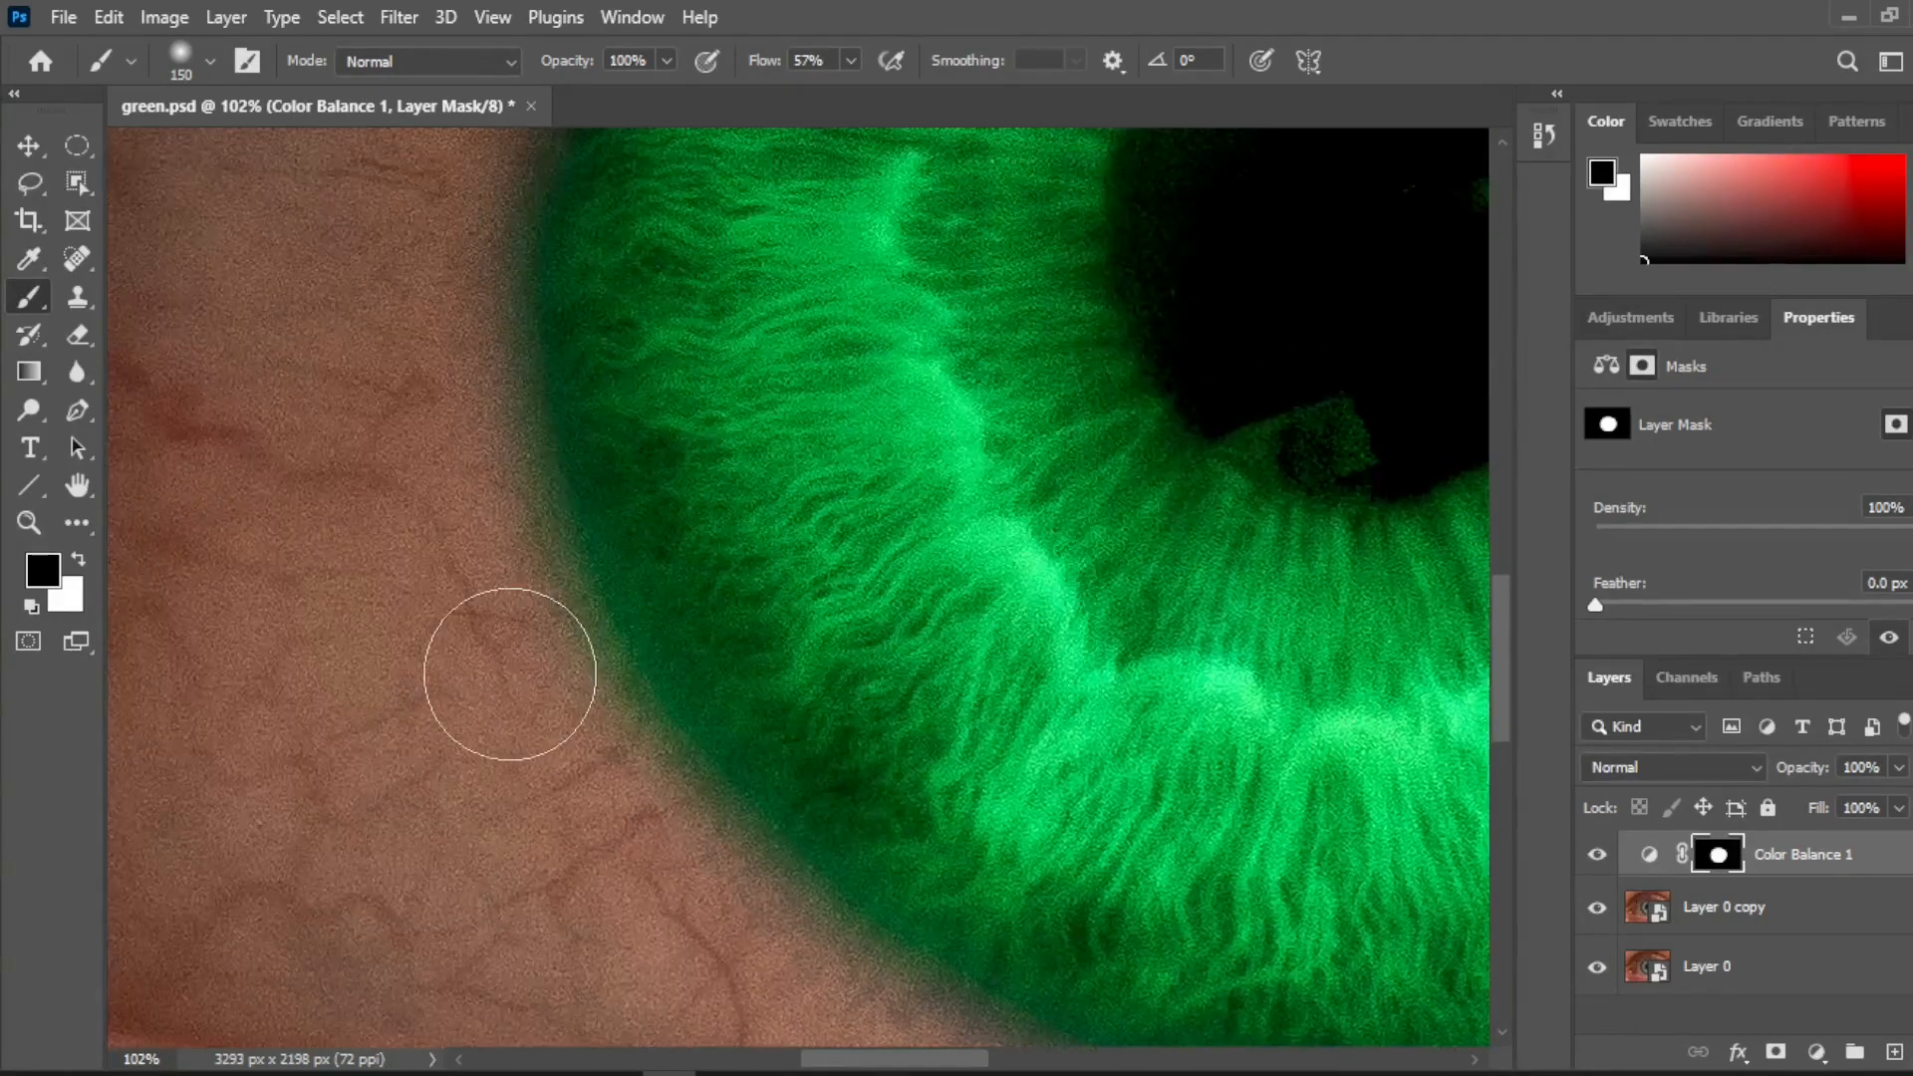
scroll(491, 606, down, 2)
scroll(352, 732, down, 3)
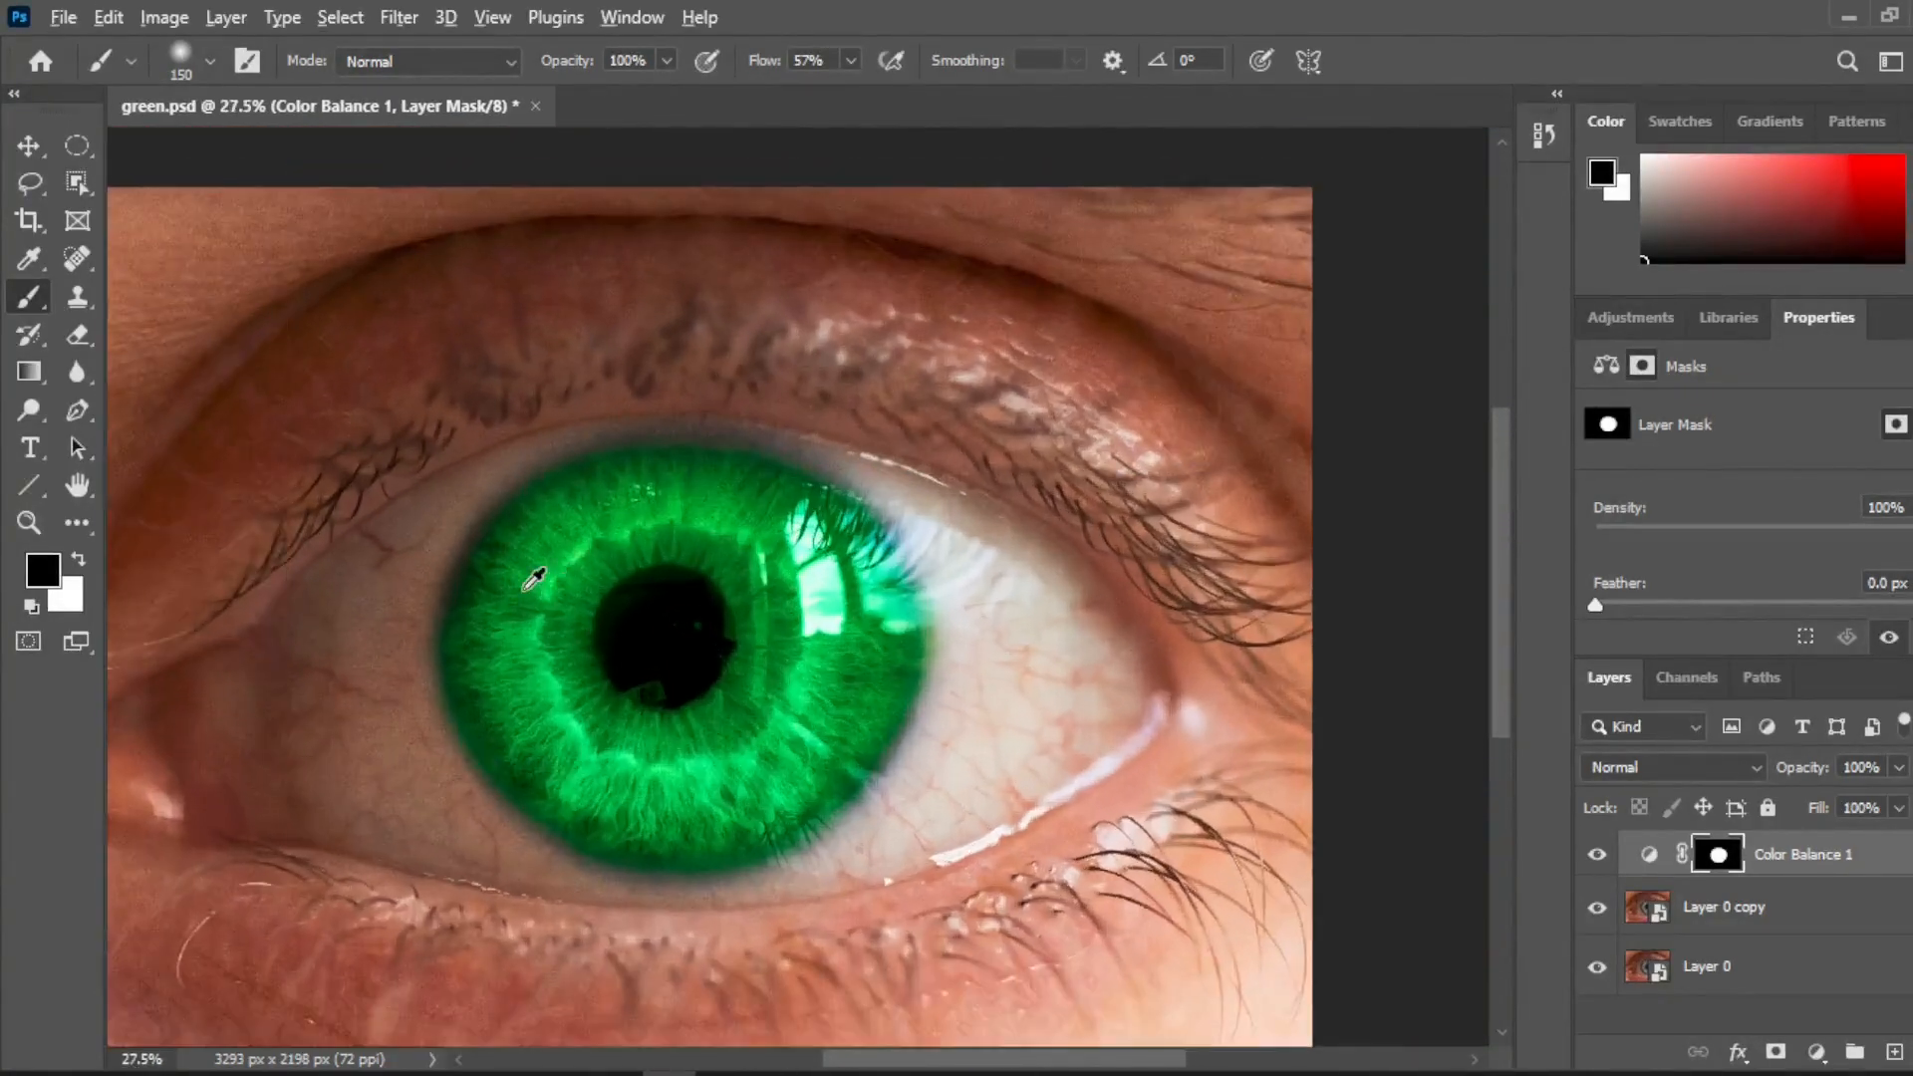
Paint white on the mask just inside the iris rim to restore the green color there.
scroll(547, 691, up, 4)
key(x)
mouse_move(431, 770)
mouse_down()
mouse_move(495, 821)
mouse_move(397, 722)
mouse_move(343, 446)
mouse_move(491, 276)
mouse_move(358, 361)
mouse_move(369, 643)
mouse_move(505, 860)
mouse_move(689, 967)
mouse_move(977, 998)
mouse_move(1217, 830)
mouse_up()
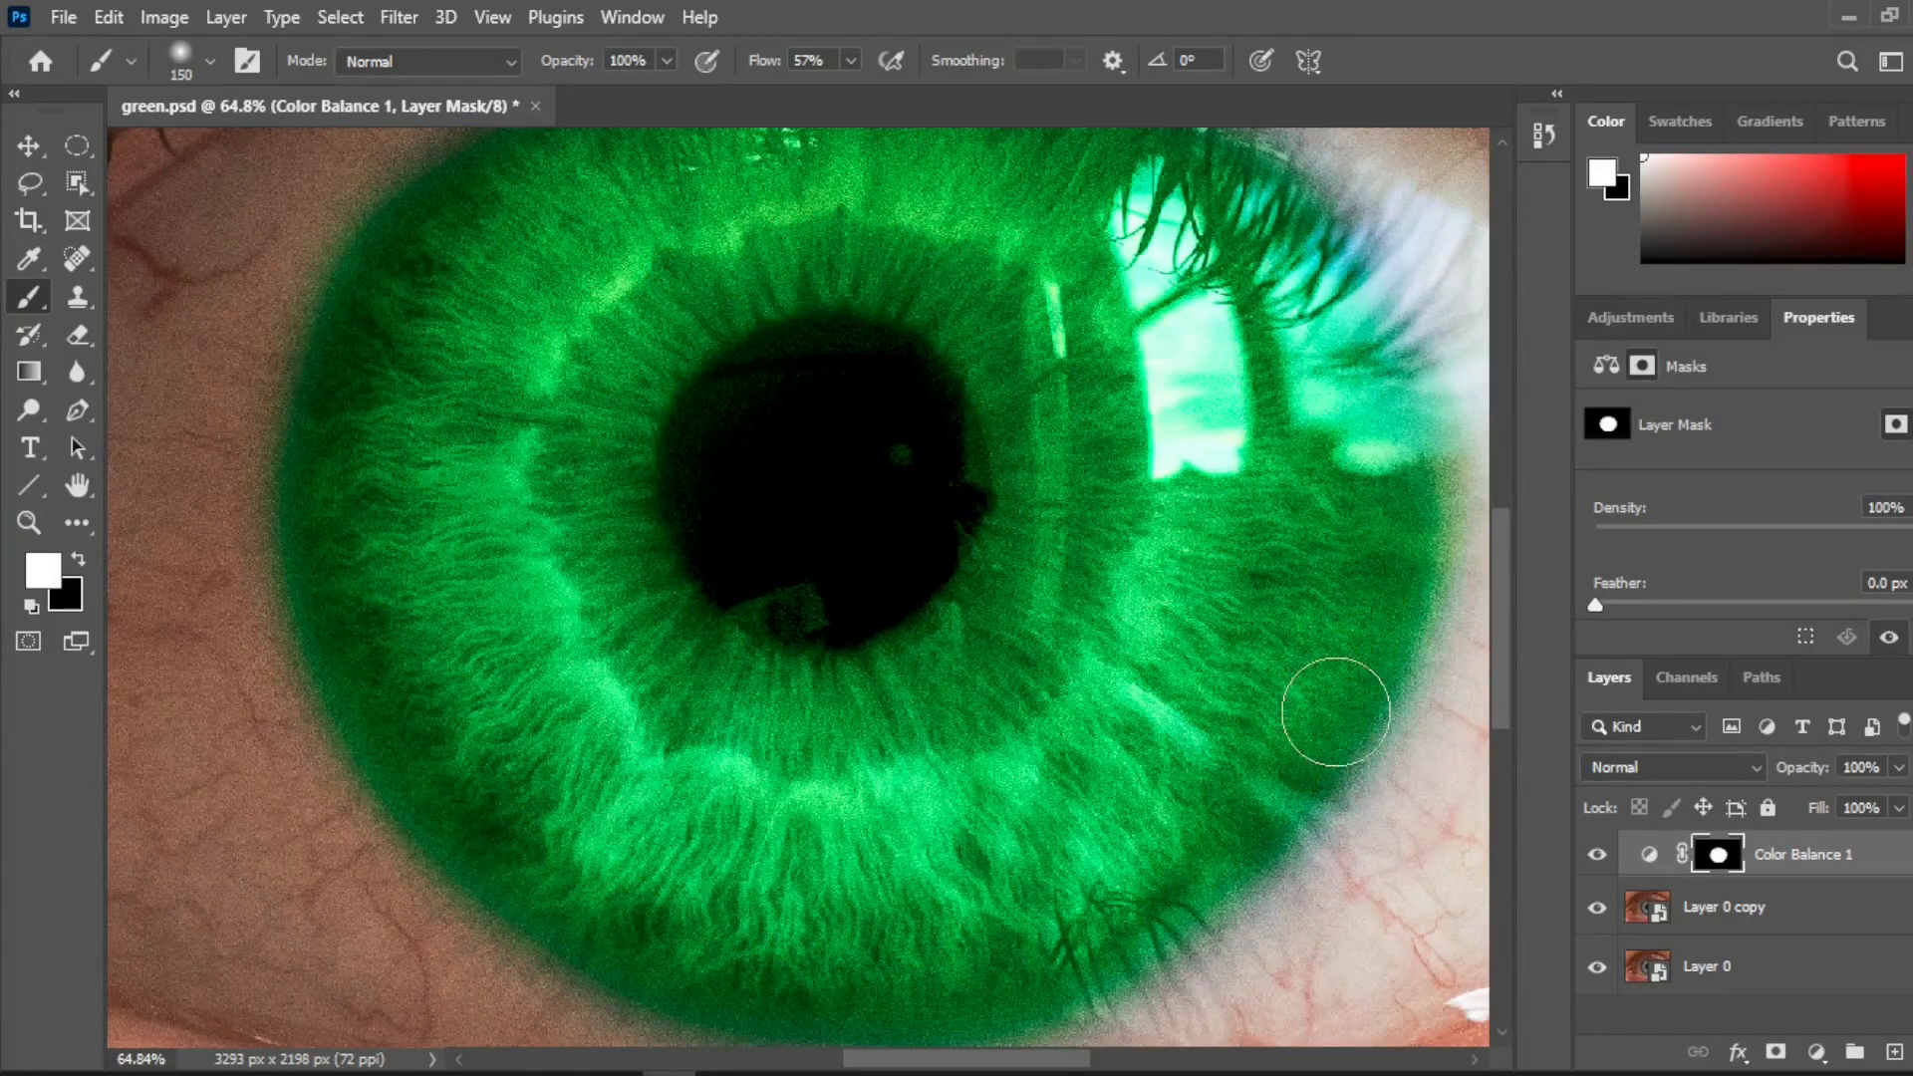
scroll(196, 811, up, 4)
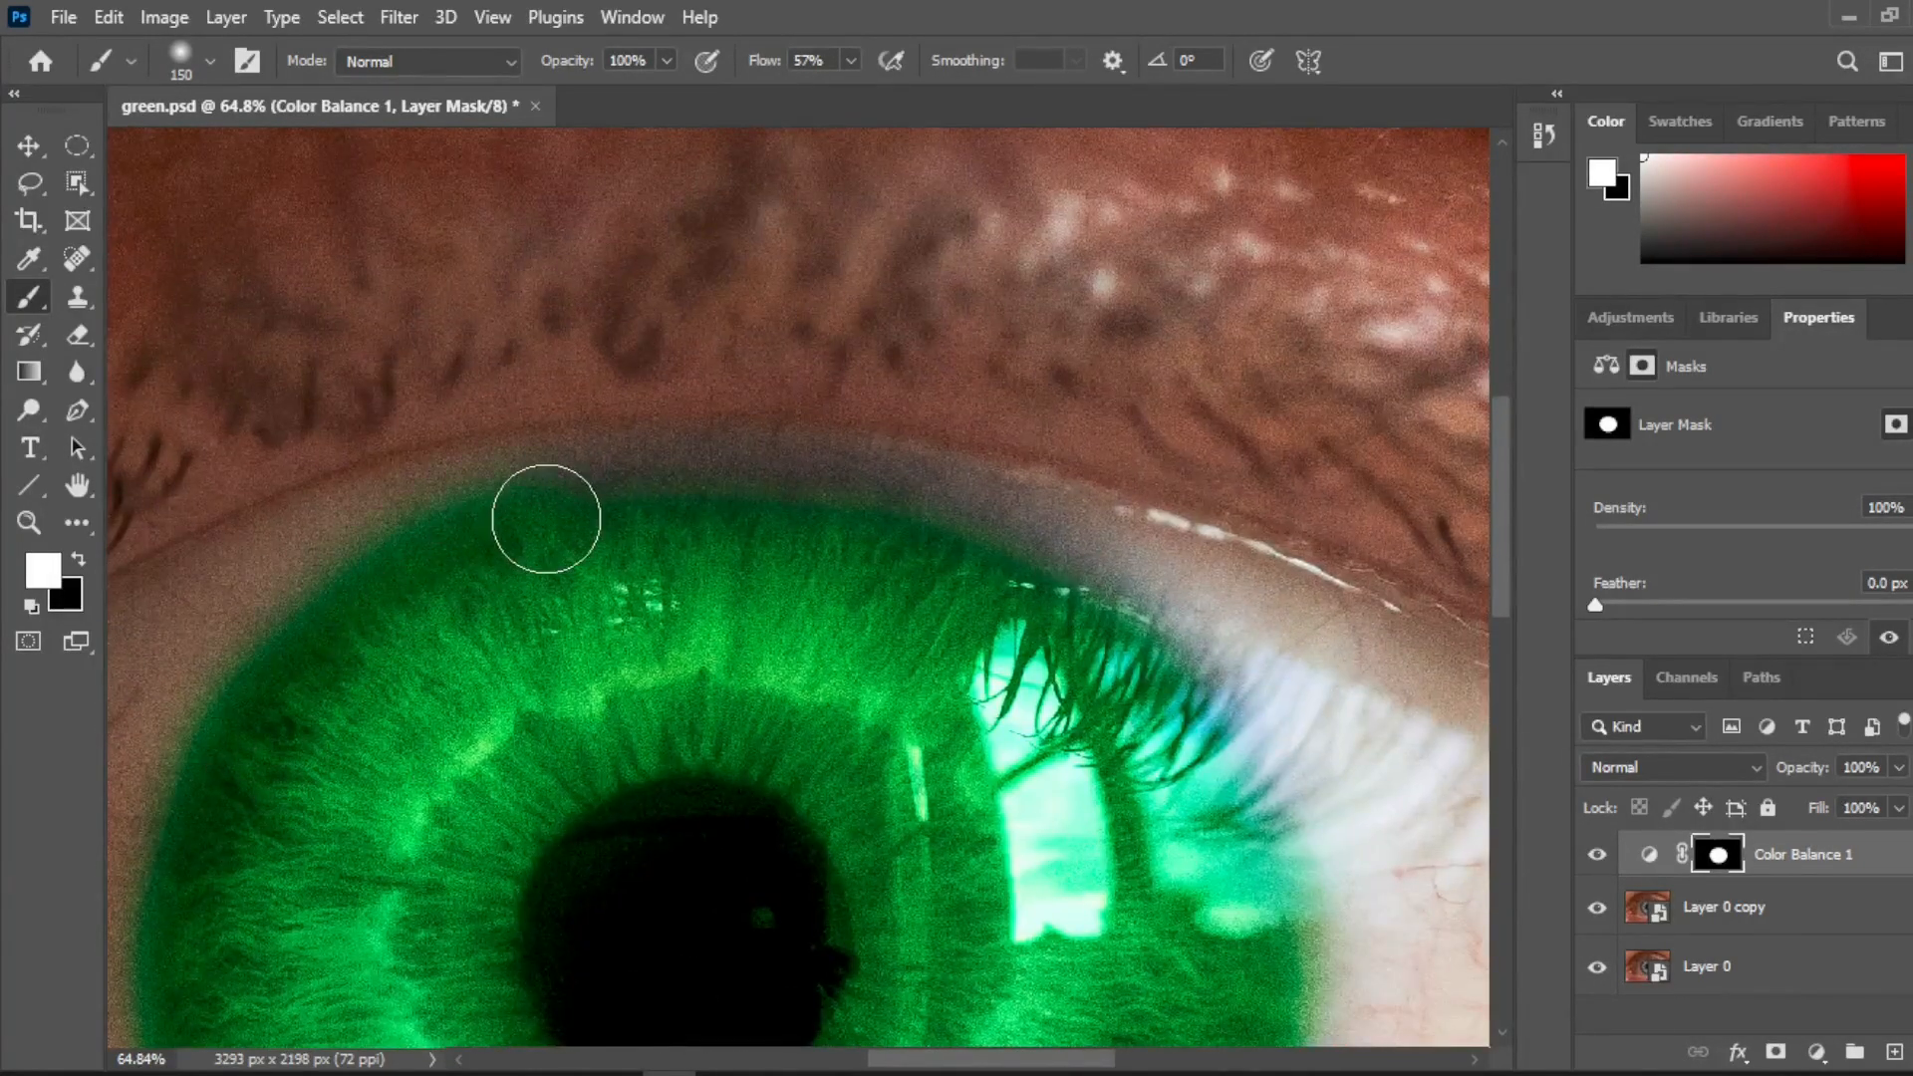
scroll(418, 793, down, 4)
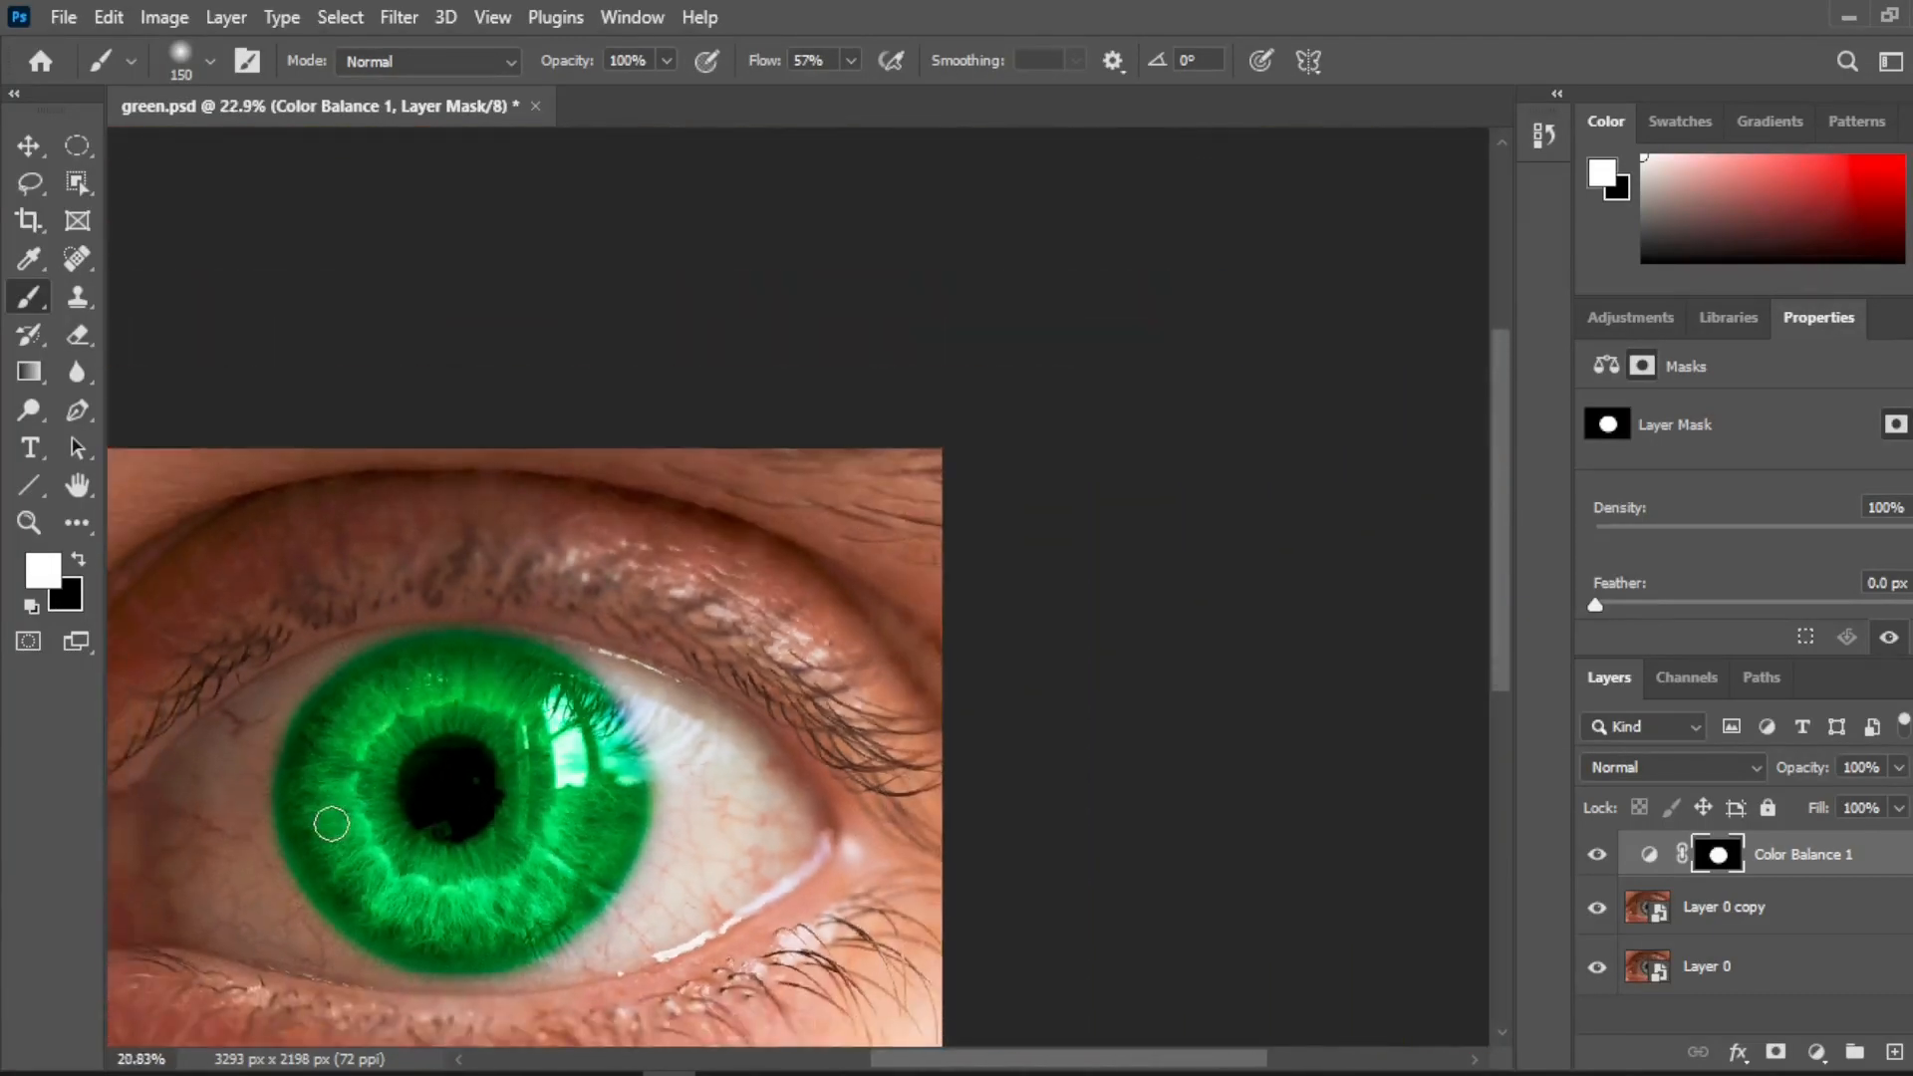
Lasso the lower window reflection in the iris and paint black inside it on the mask with a 50 px brush.
scroll(637, 761, up, 5)
scroll(638, 763, up, 3)
scroll(667, 777, up, 4)
key(x)
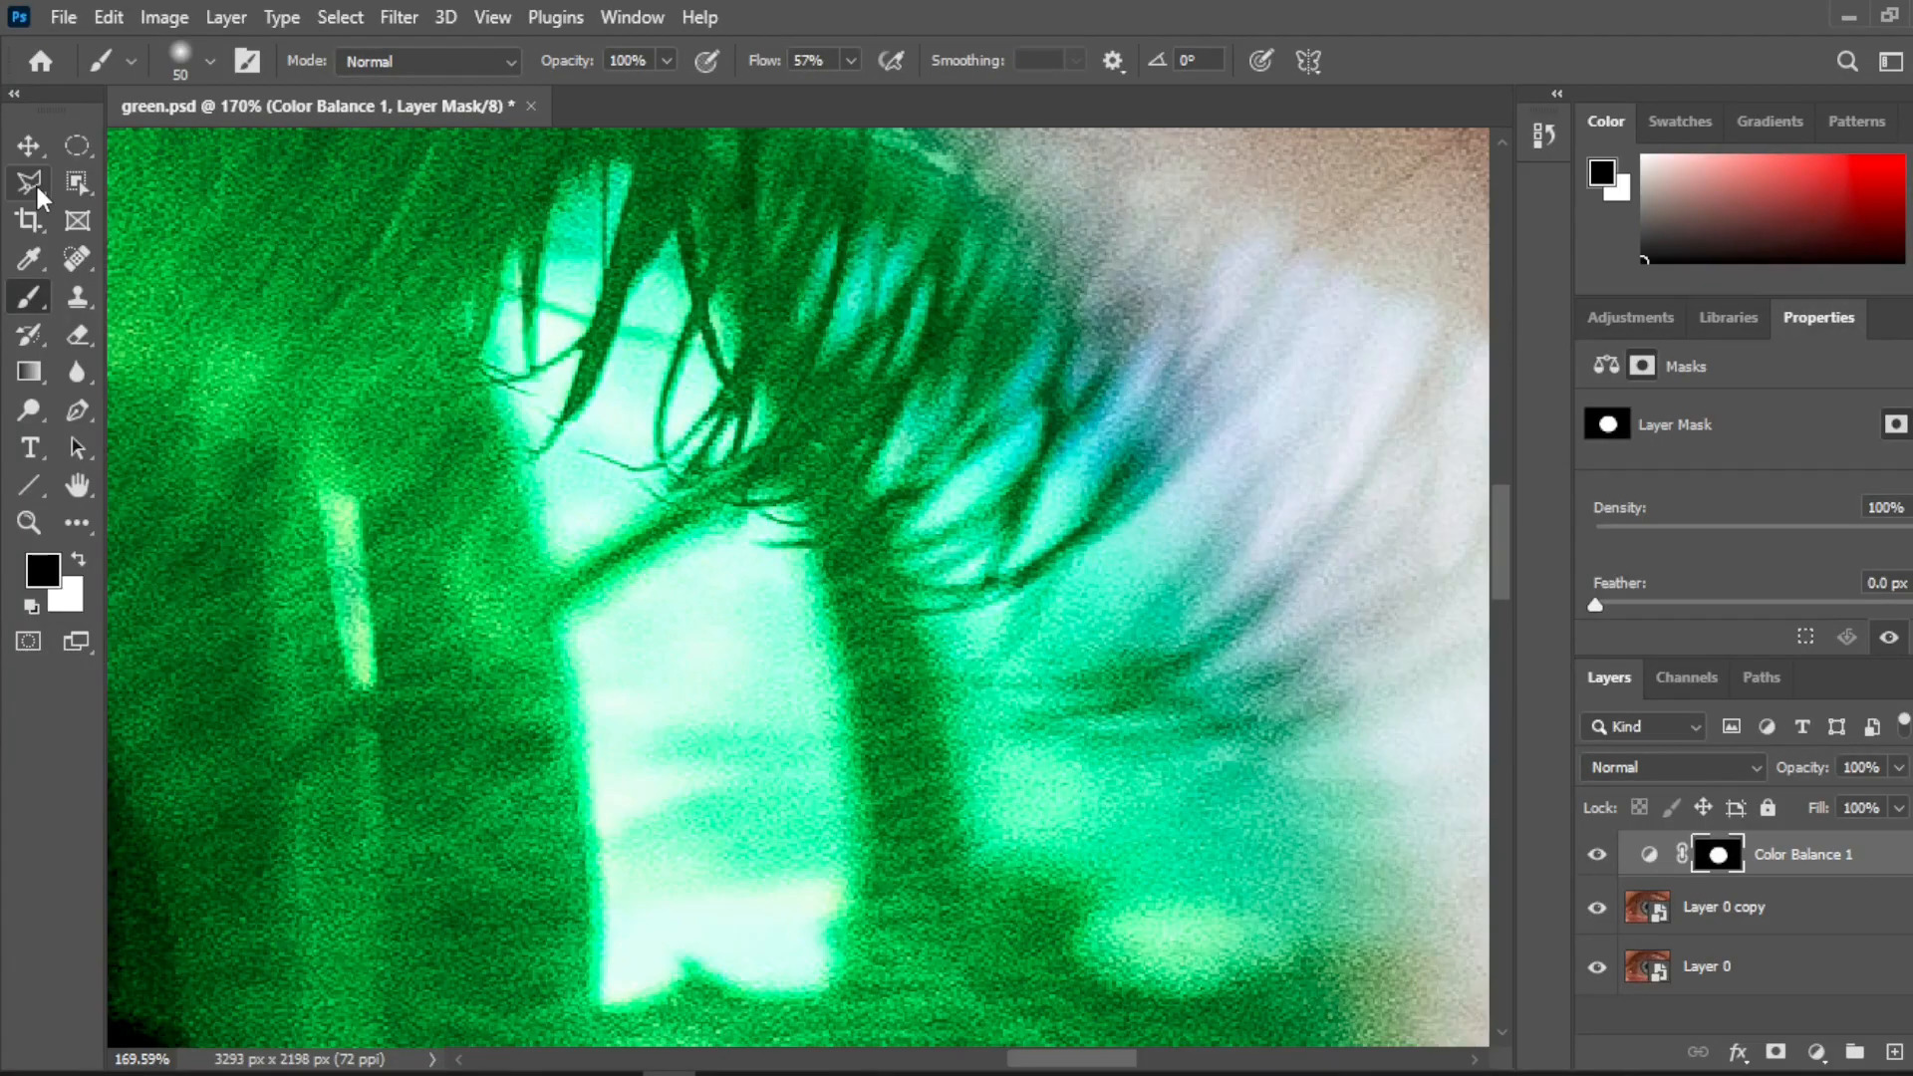
right_click(34, 187)
click(149, 185)
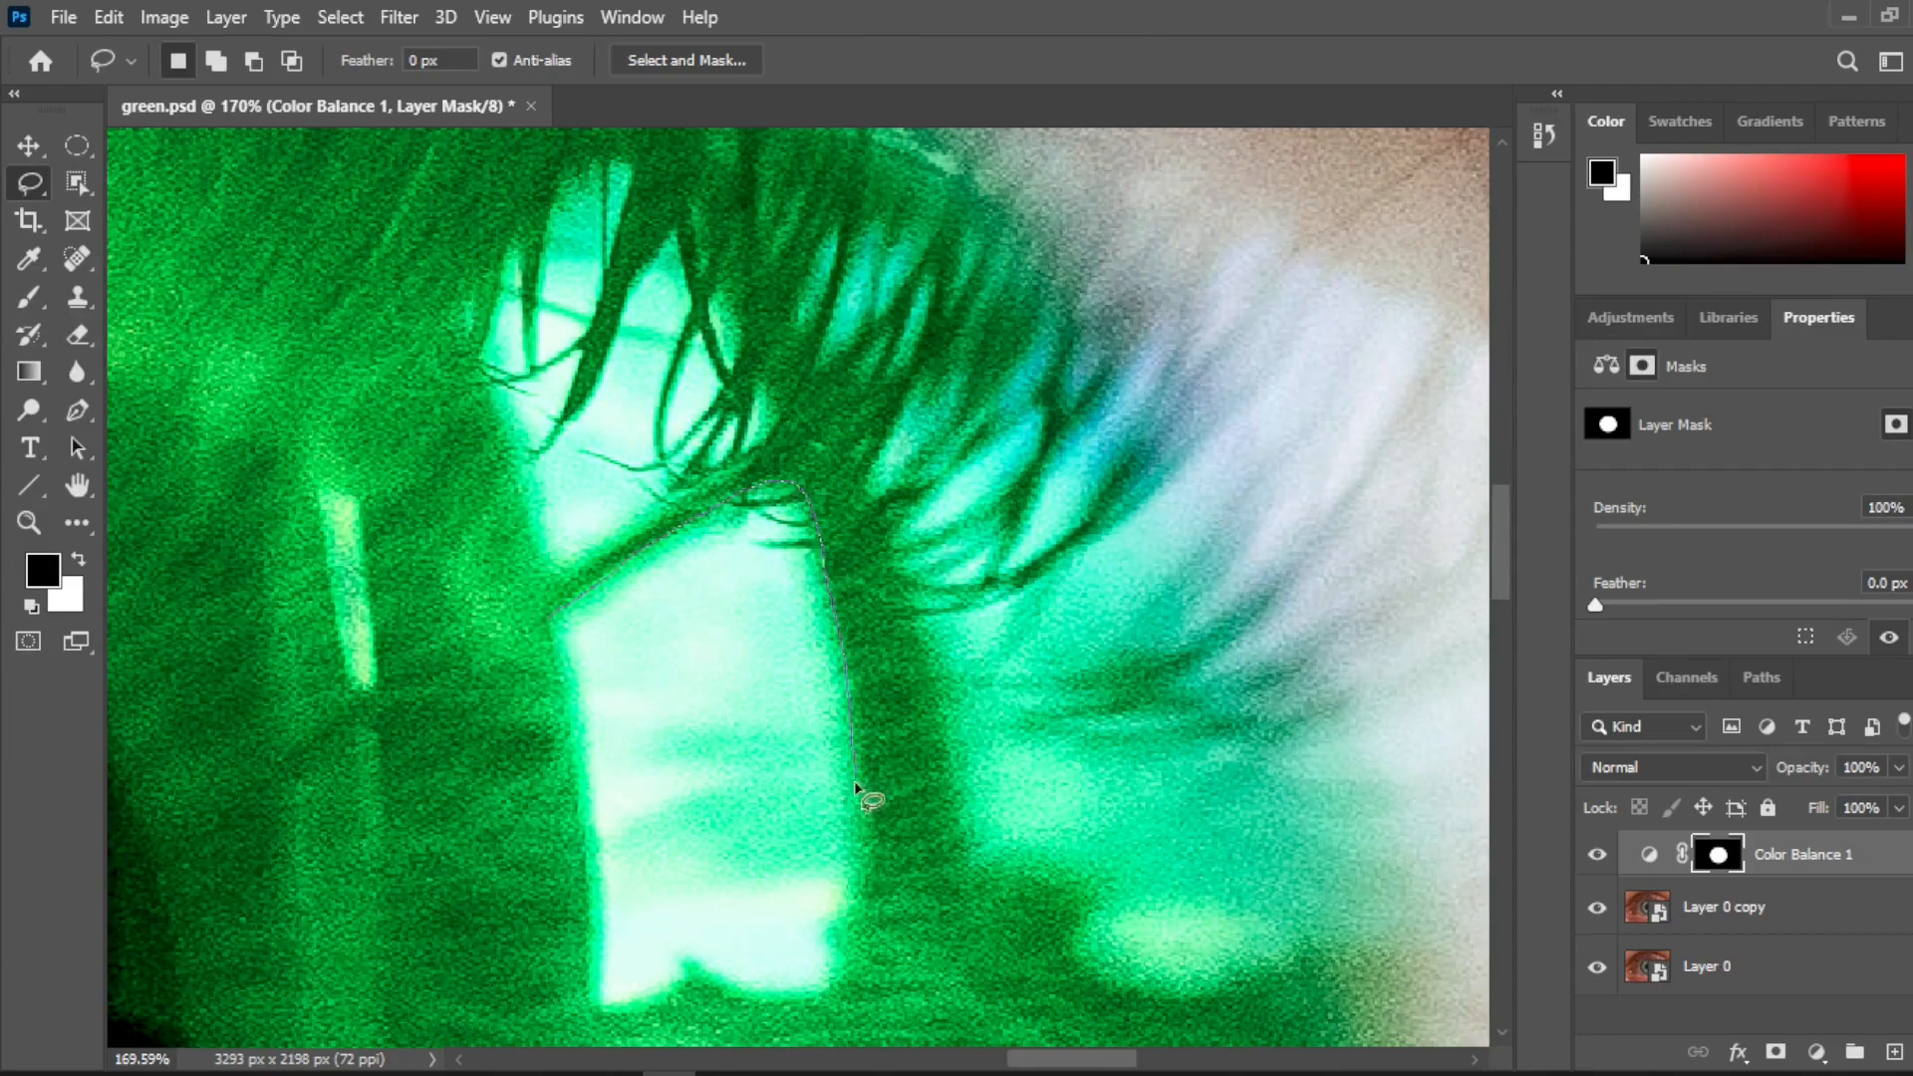
drag(580, 837, 584, 854)
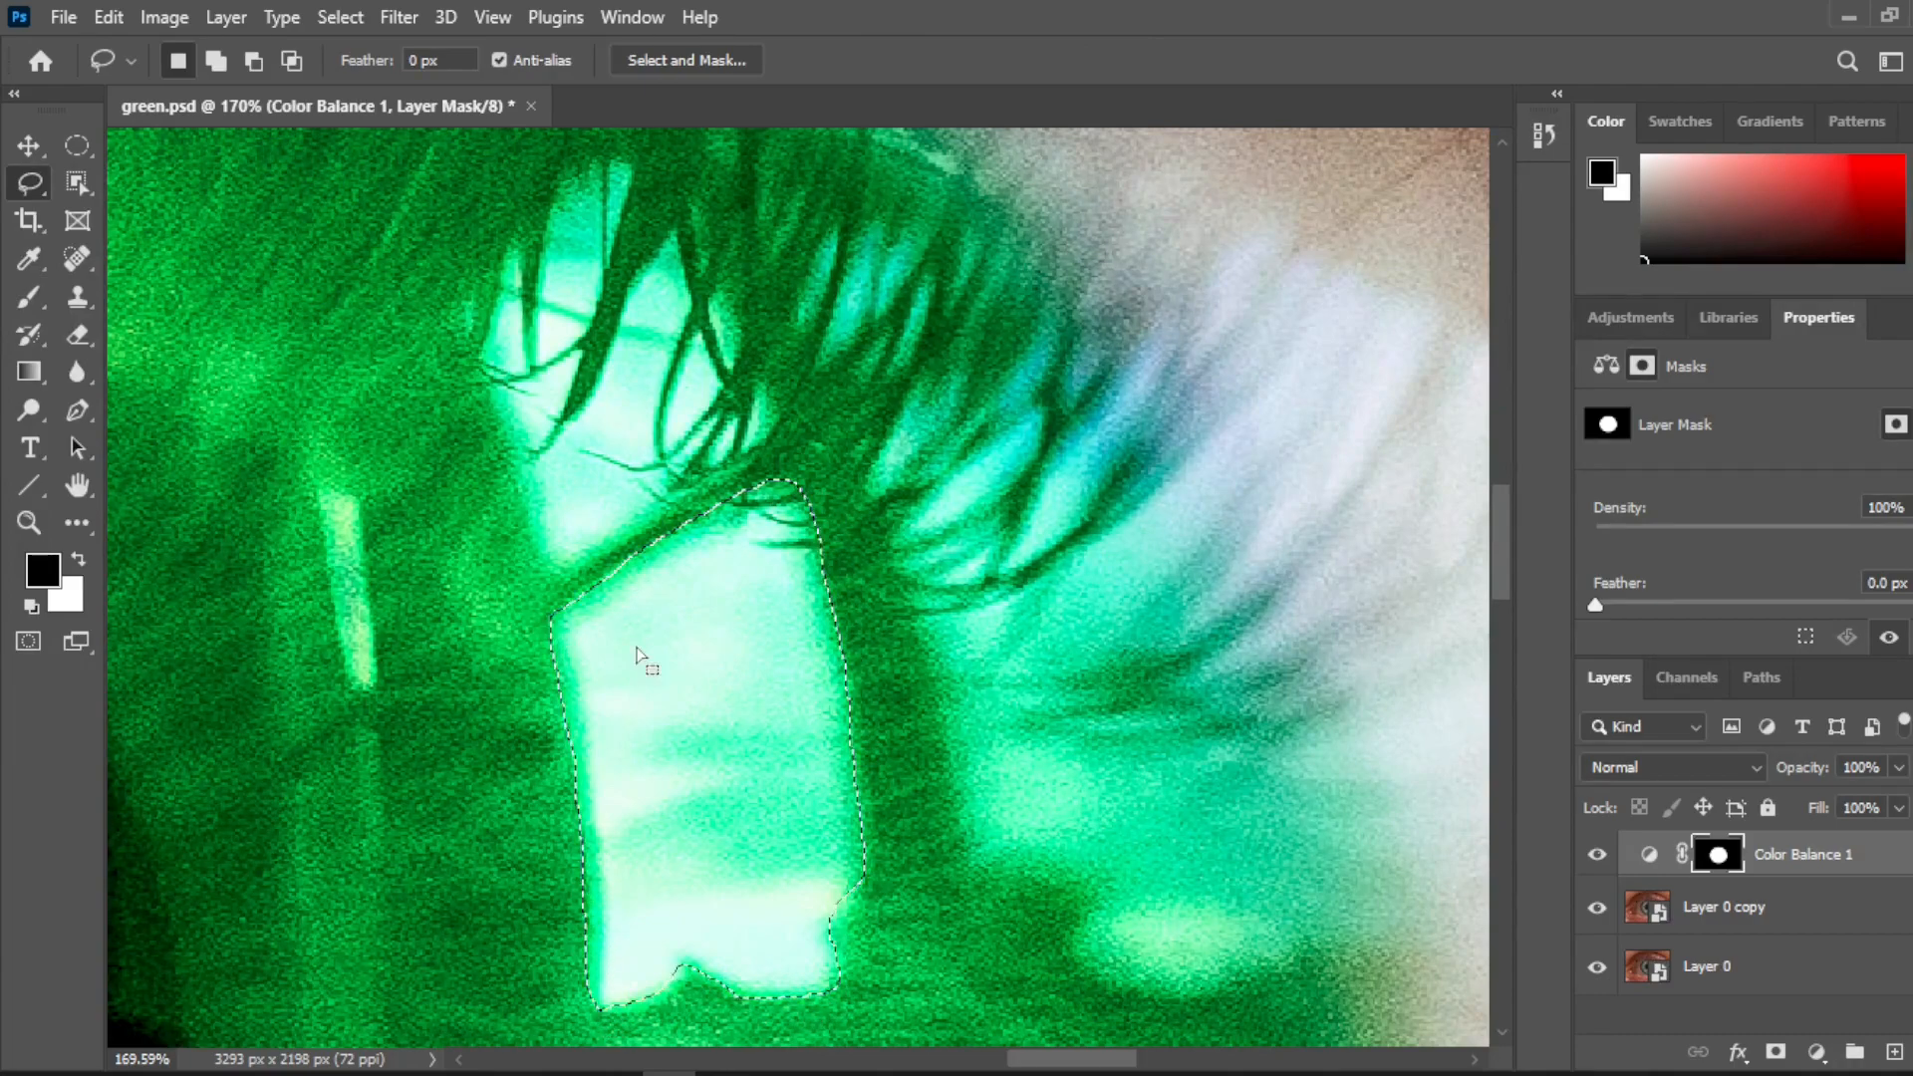
key(b)
mouse_move(704, 653)
mouse_down()
mouse_move(602, 700)
mouse_move(776, 963)
mouse_move(858, 879)
mouse_move(809, 911)
mouse_up()
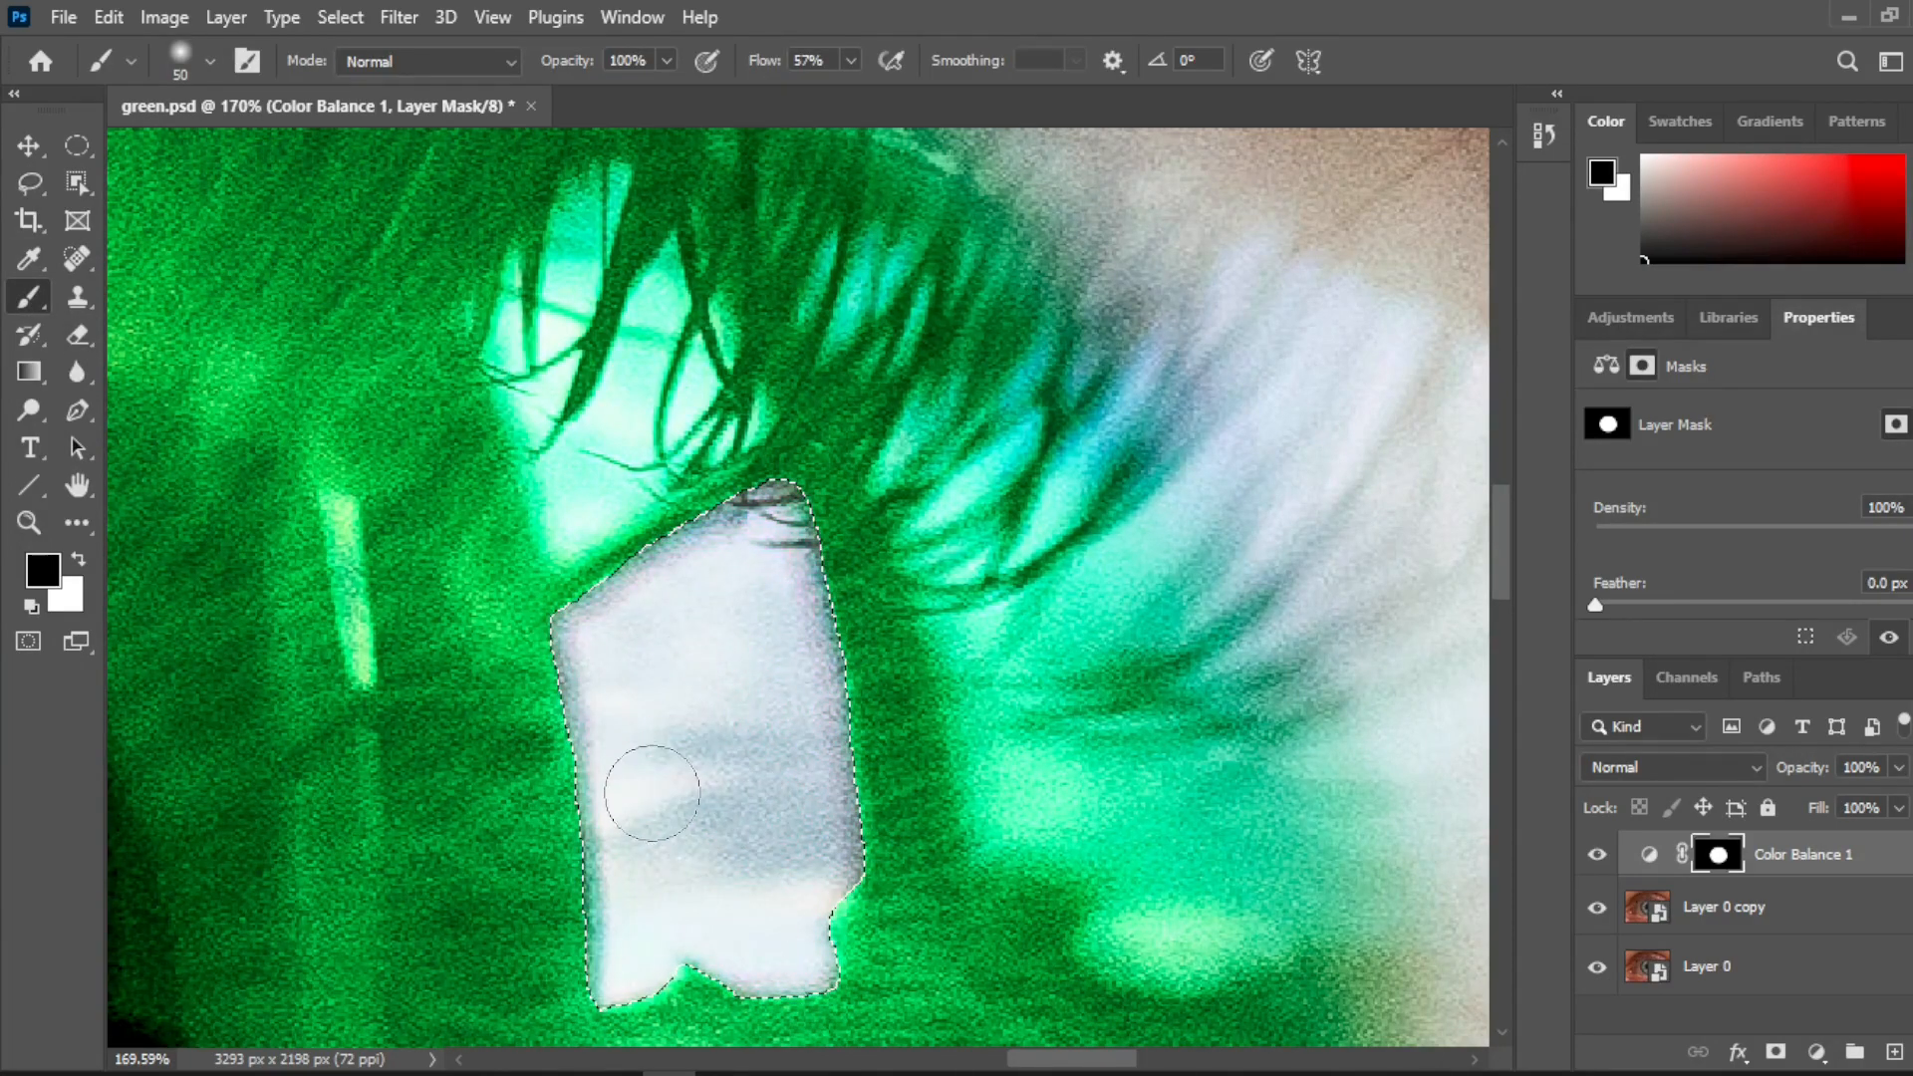
Lasso the upper window reflection, paint the green out of it with black on the mask, and deselect.
key(ctrl+d)
key(l)
drag(637, 539, 580, 574)
click(29, 296)
mouse_move(508, 289)
mouse_down()
mouse_move(554, 419)
mouse_move(685, 418)
mouse_up()
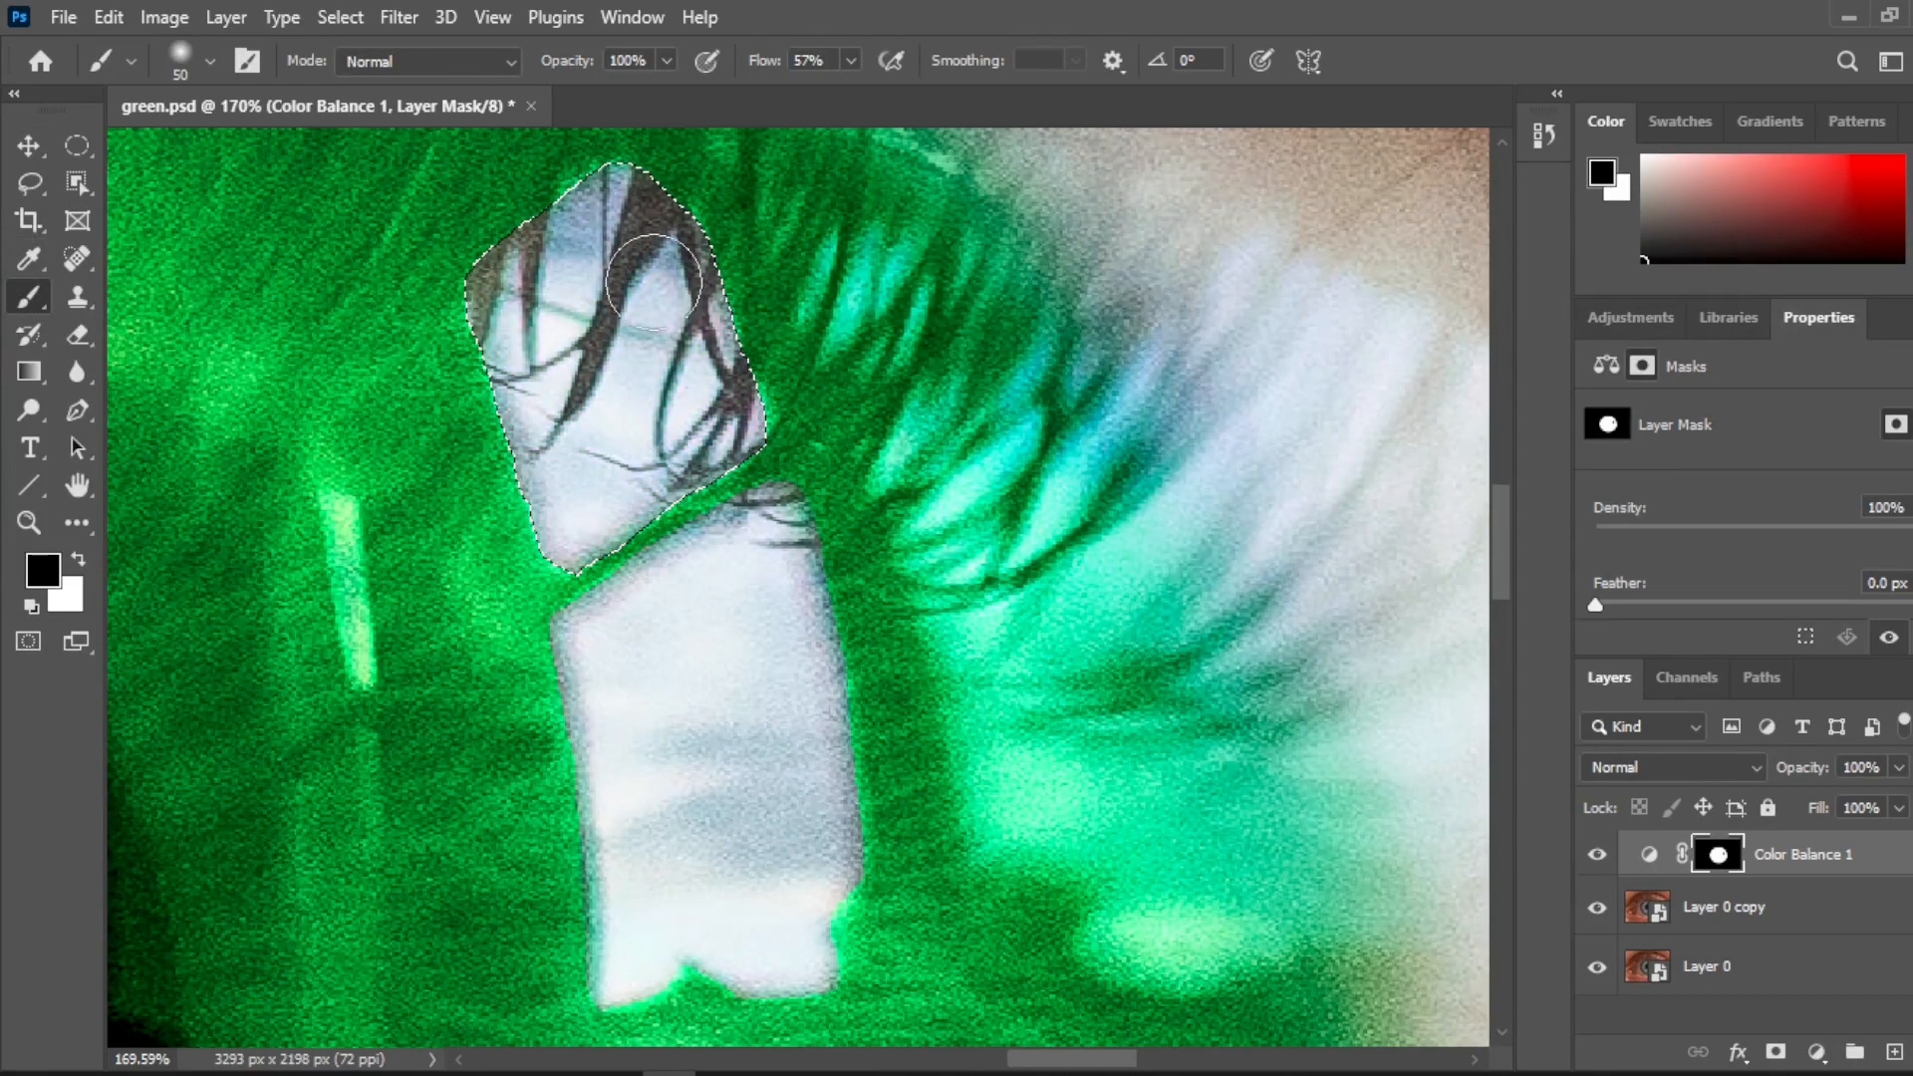
key(x)
key(ctrl+d)
Paint black on the mask over the reflected lashes and the bright reflection beside the window to remove their green tint.
scroll(719, 403, up, 1)
click(722, 408)
key(x)
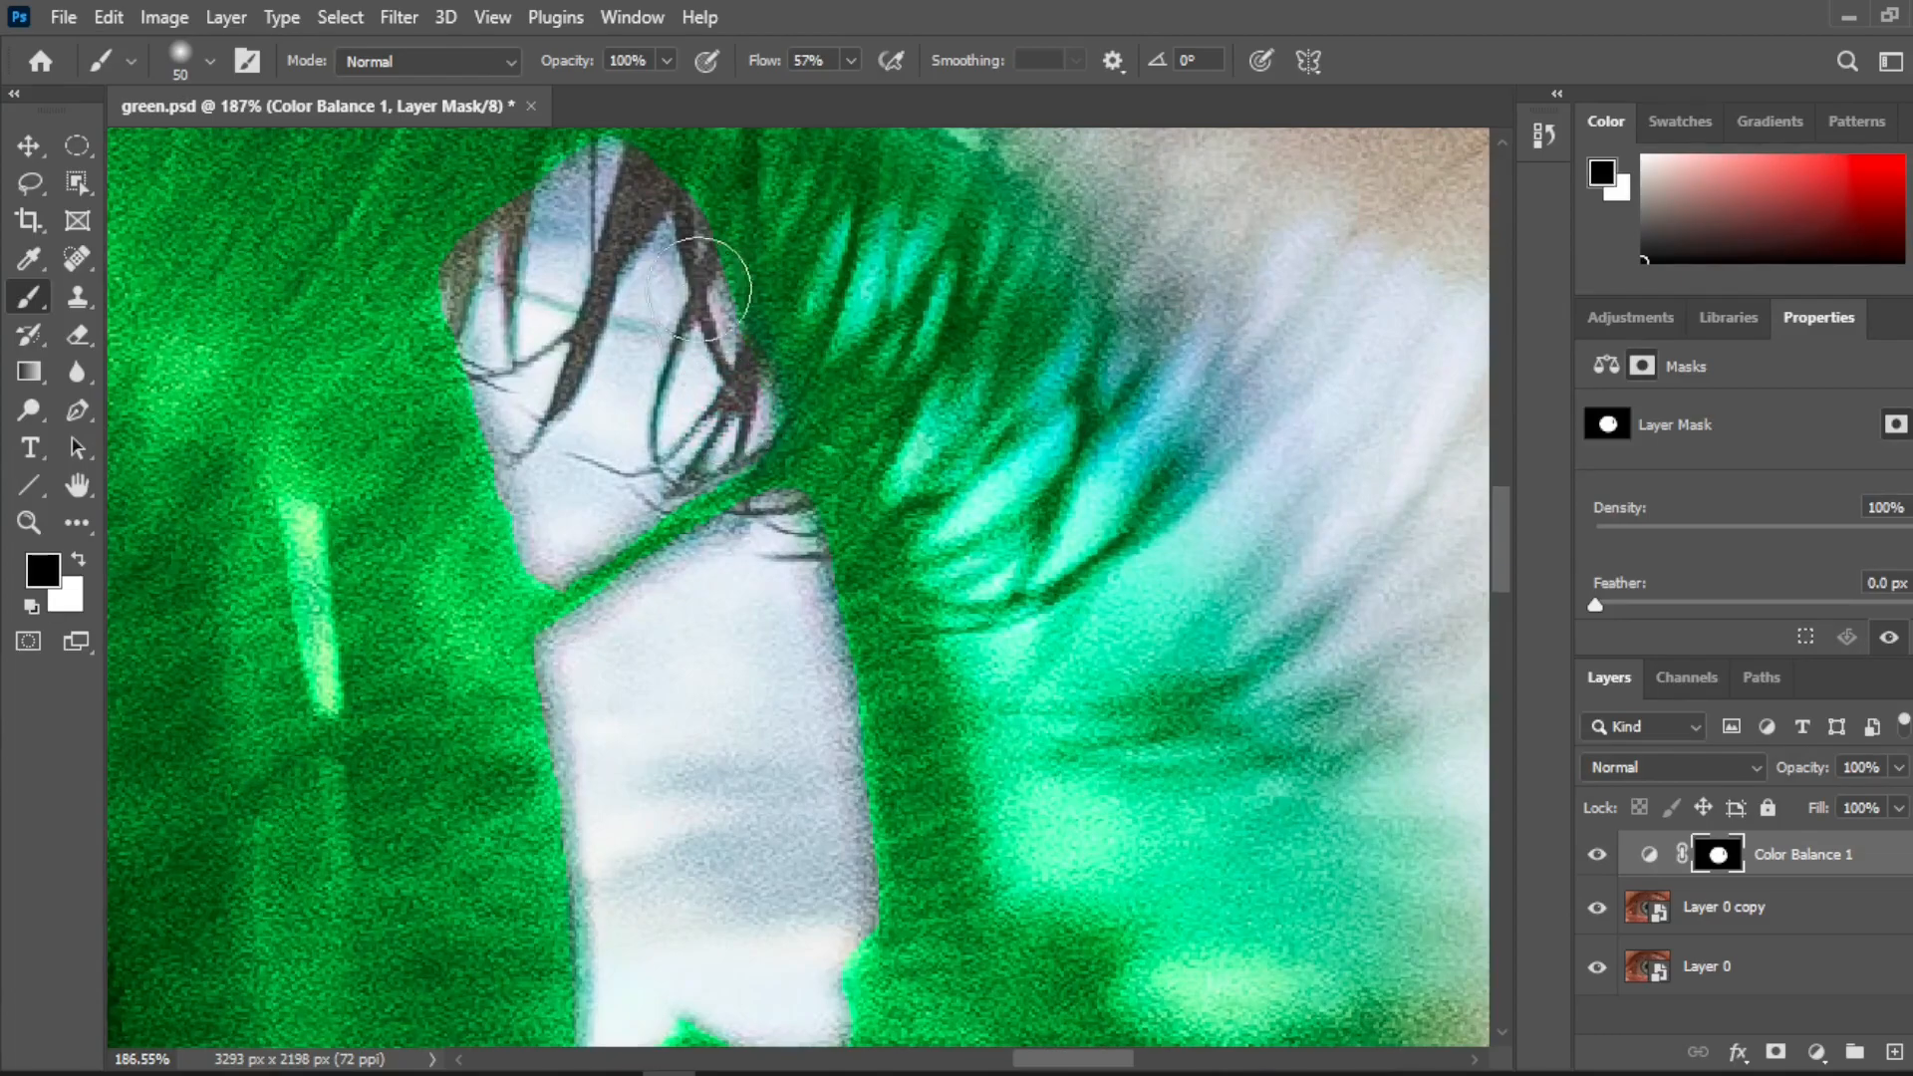
drag(804, 305, 712, 505)
scroll(543, 238, up, 3)
mouse_move(498, 244)
mouse_down()
mouse_move(469, 605)
mouse_move(730, 240)
mouse_move(724, 752)
mouse_move(993, 558)
mouse_move(708, 818)
mouse_move(1060, 787)
mouse_up()
mouse_move(1098, 793)
mouse_down()
mouse_move(934, 617)
mouse_move(1105, 928)
mouse_move(942, 639)
mouse_up()
drag(941, 648, 748, 853)
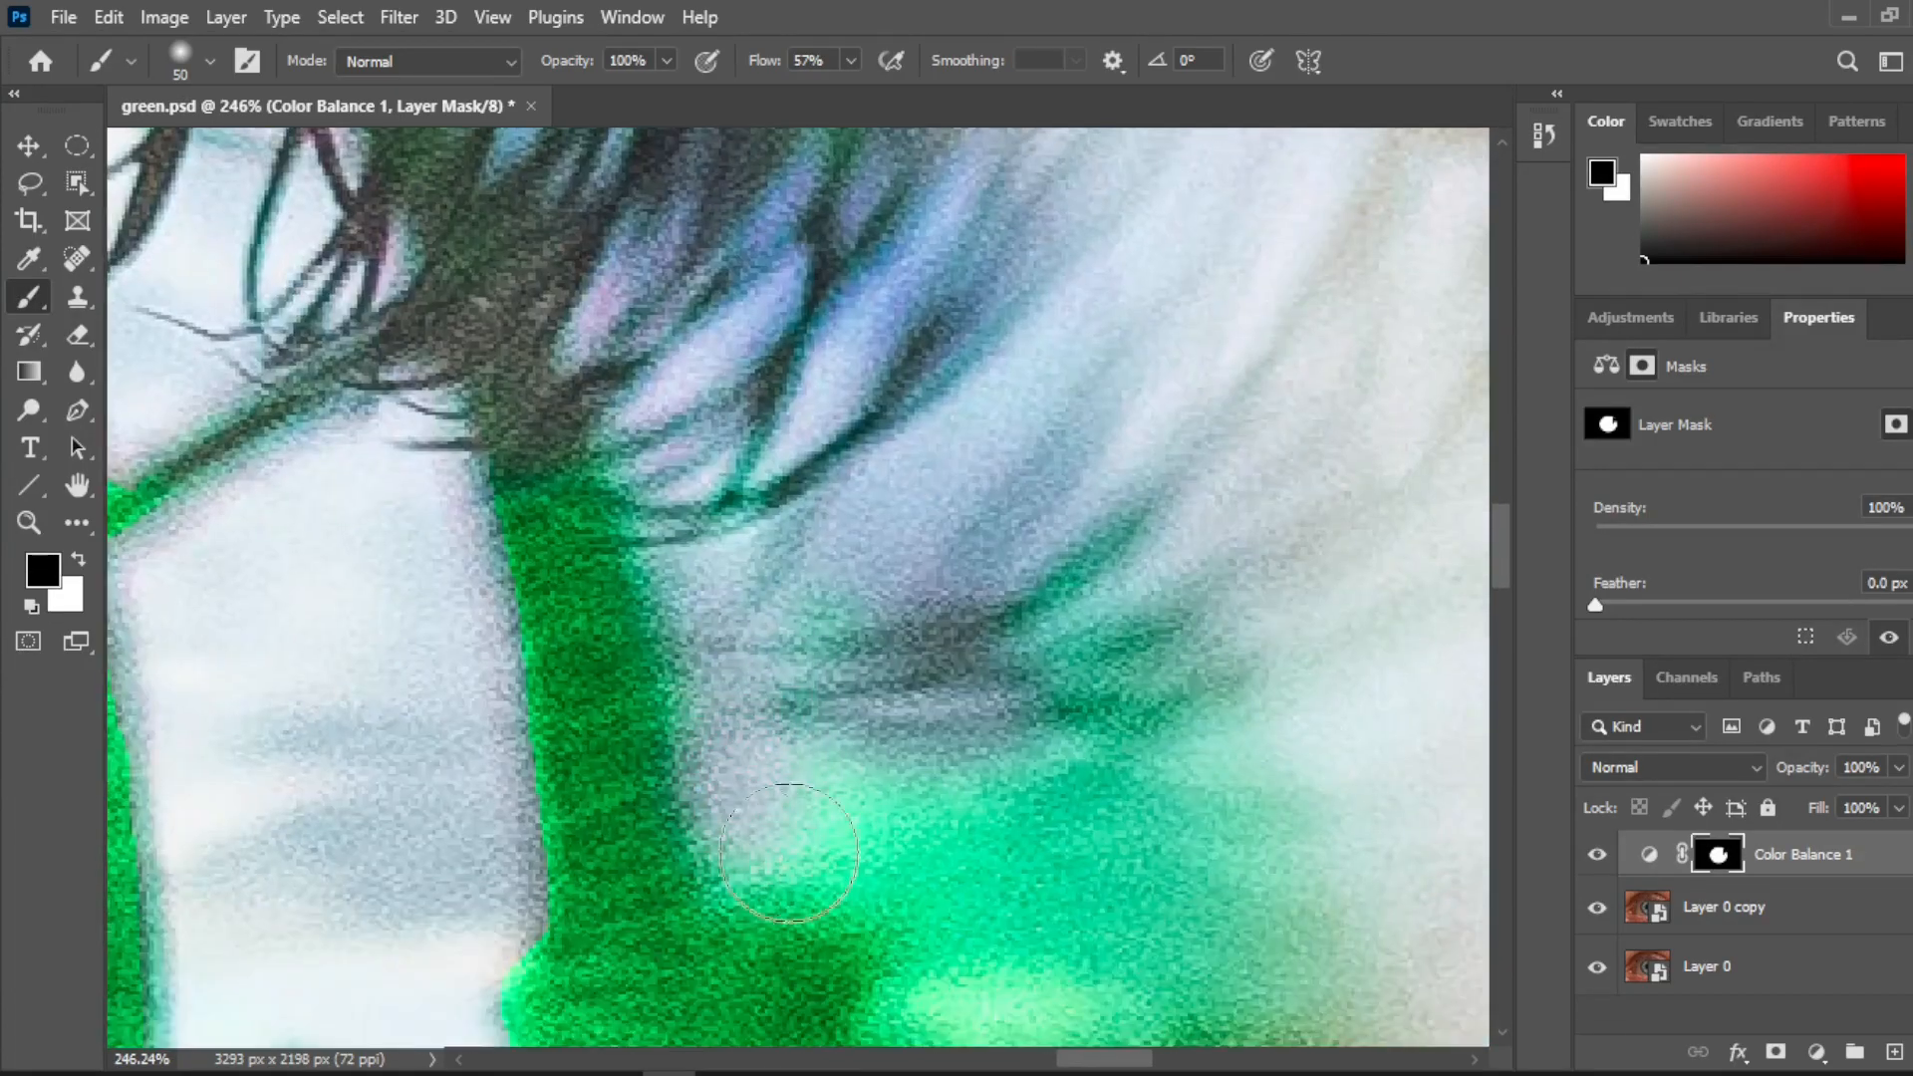
scroll(807, 568, down, 5)
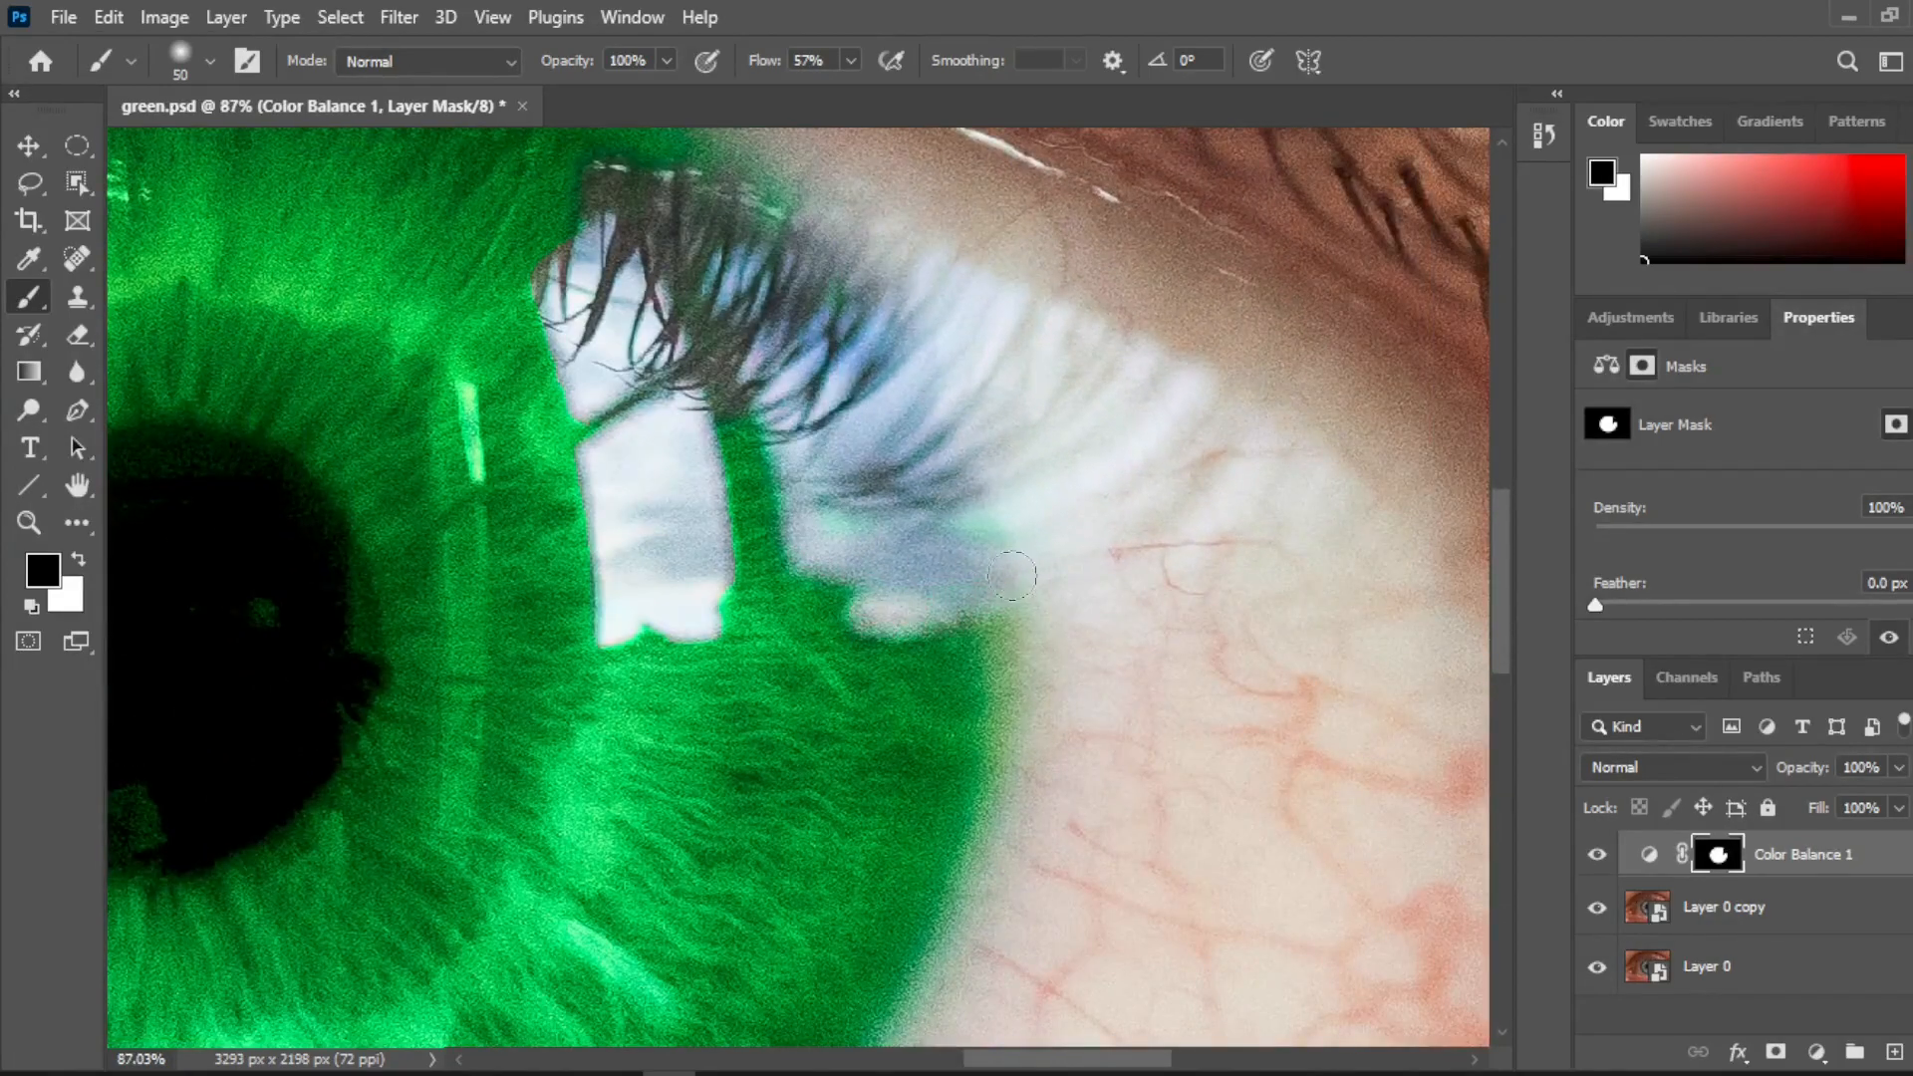
drag(895, 358, 1066, 592)
Paint the green off the thin light streak beside the pupil with a 10 px black brush at 16% flow.
scroll(898, 629, up, 4)
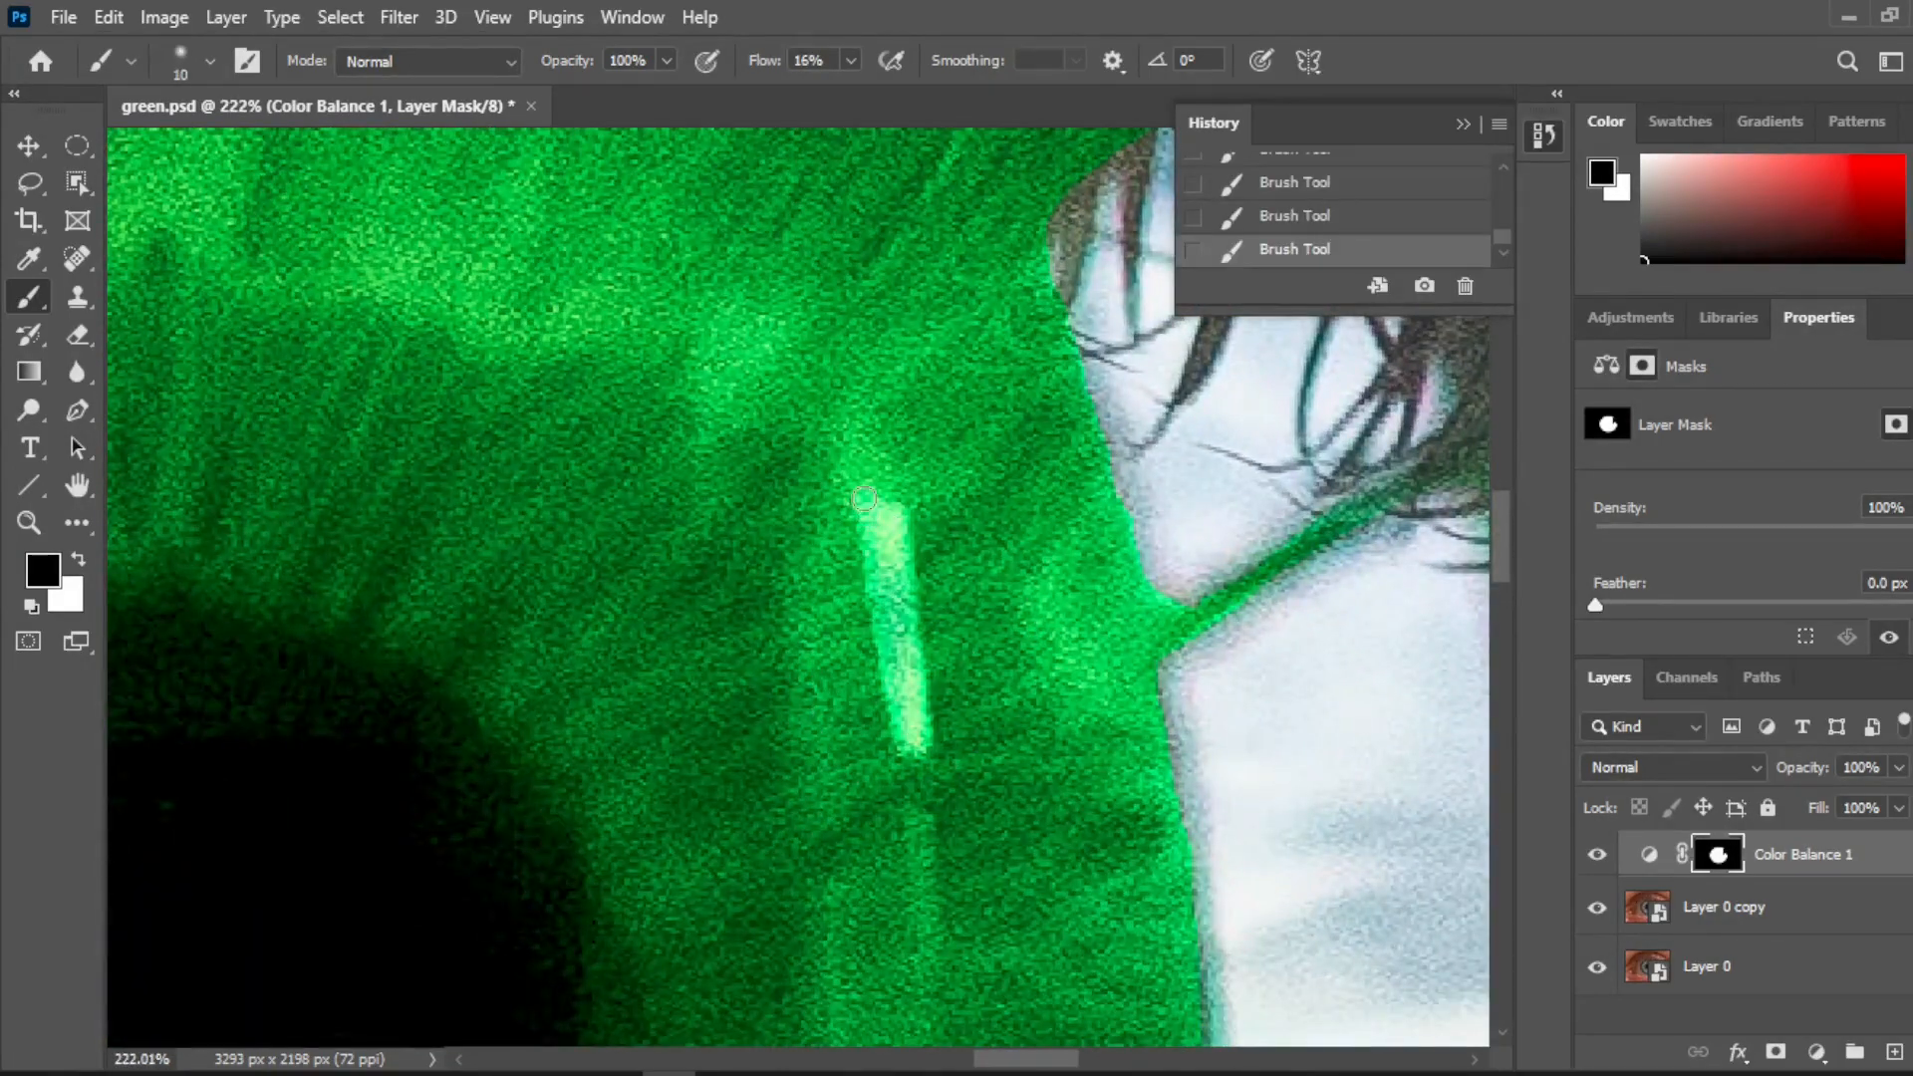
drag(880, 719, 835, 485)
drag(871, 615, 880, 687)
Add a new layer above the Color Balance layer and paint the pupil solid black with a 50 px brush at 100% flow.
scroll(697, 655, down, 4)
drag(239, 424, 647, 712)
scroll(777, 592, up, 5)
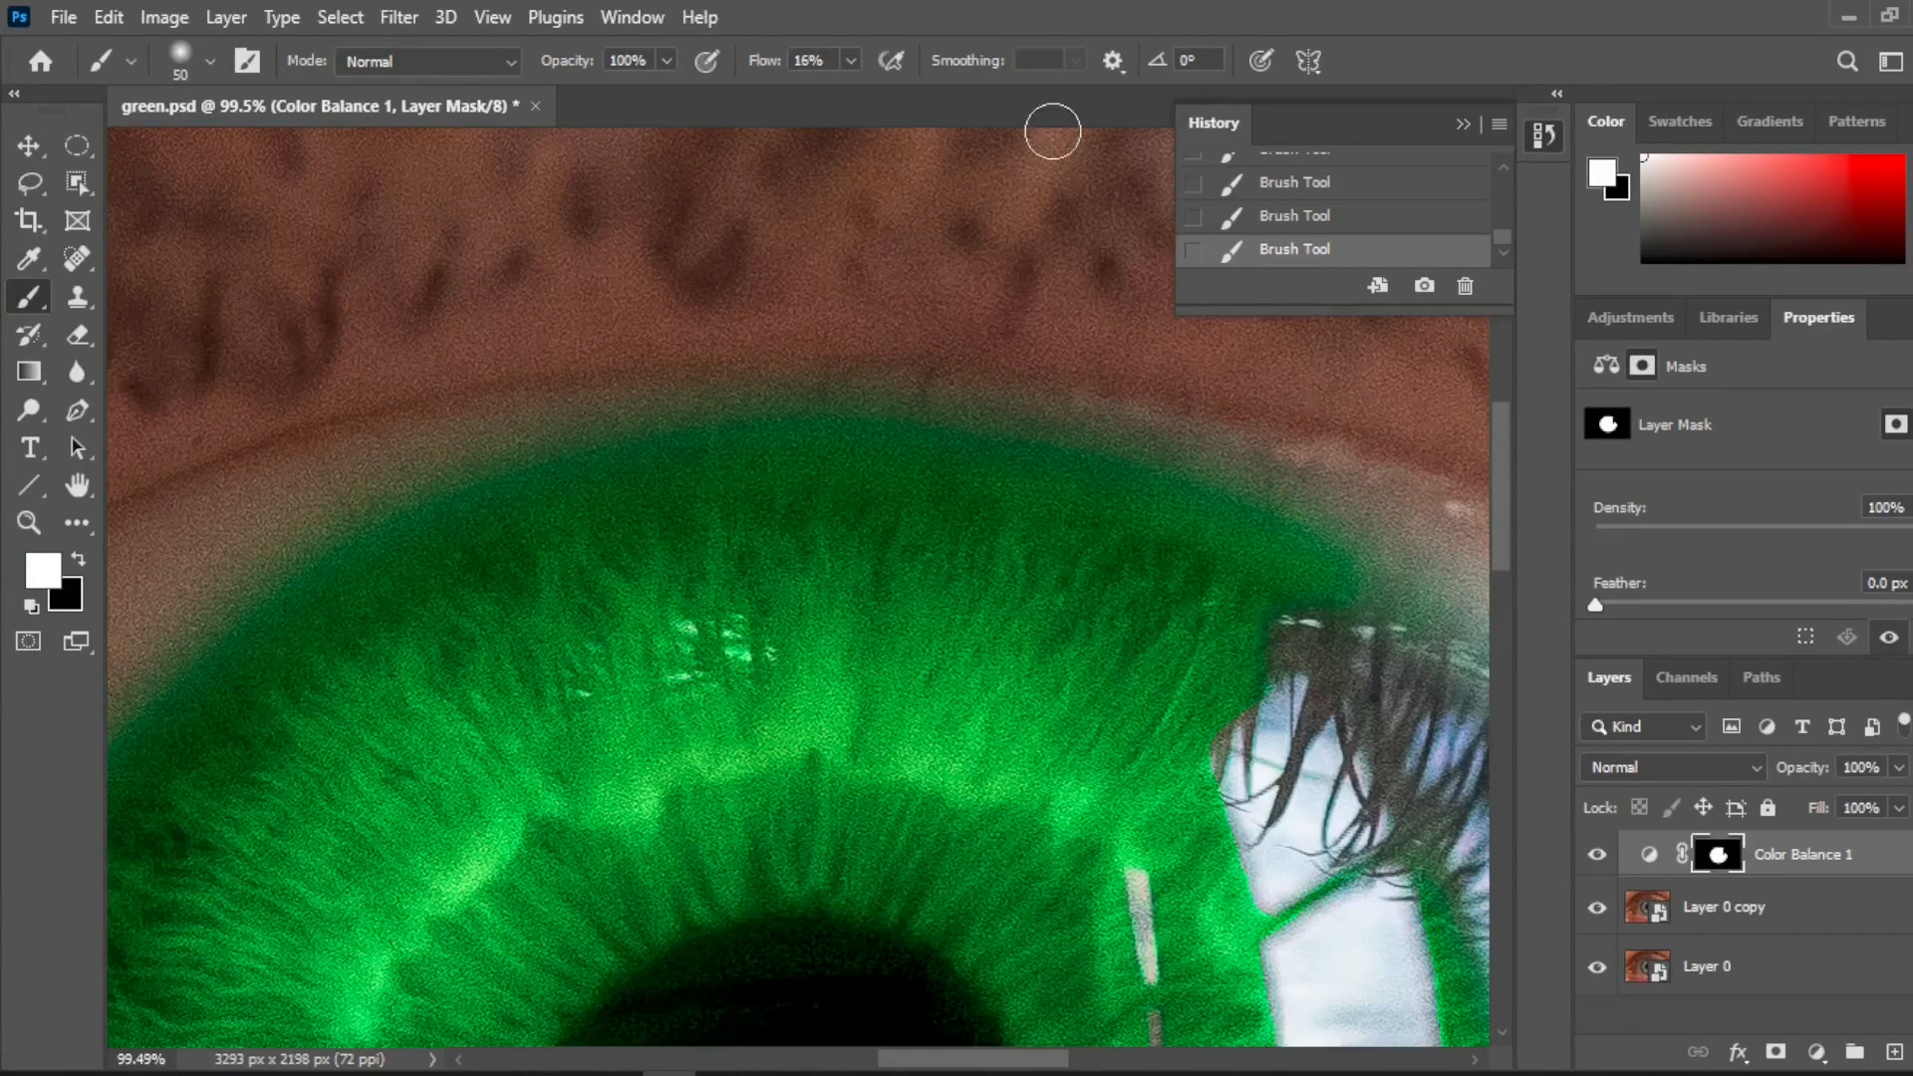
drag(732, 846, 697, 438)
click(1649, 853)
click(822, 778)
click(966, 438)
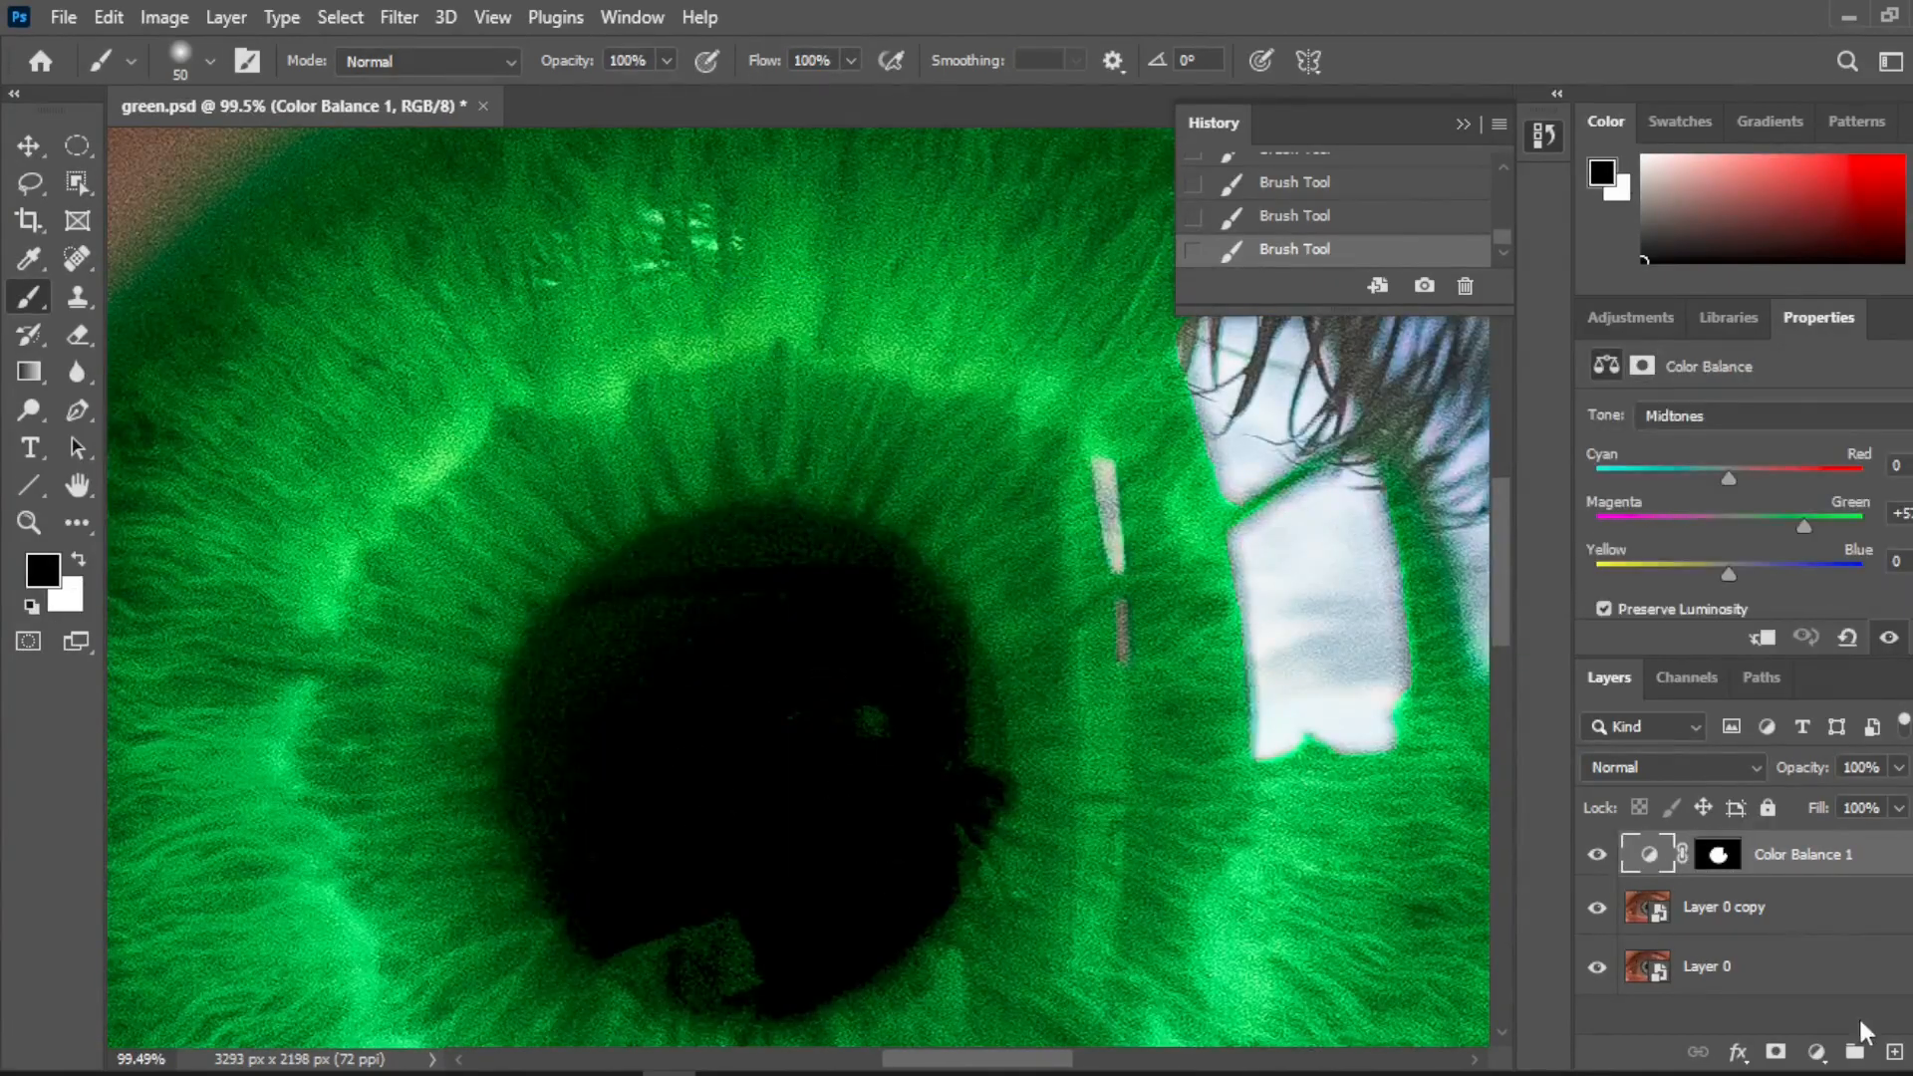
click(1893, 1052)
scroll(780, 815, up, 2)
mouse_move(780, 815)
mouse_down()
mouse_move(717, 901)
mouse_move(820, 427)
mouse_move(521, 478)
mouse_move(507, 796)
mouse_move(780, 926)
mouse_move(1007, 641)
mouse_move(914, 428)
mouse_move(638, 387)
mouse_move(661, 457)
mouse_move(581, 760)
mouse_move(533, 695)
mouse_up()
scroll(525, 688, down, 7)
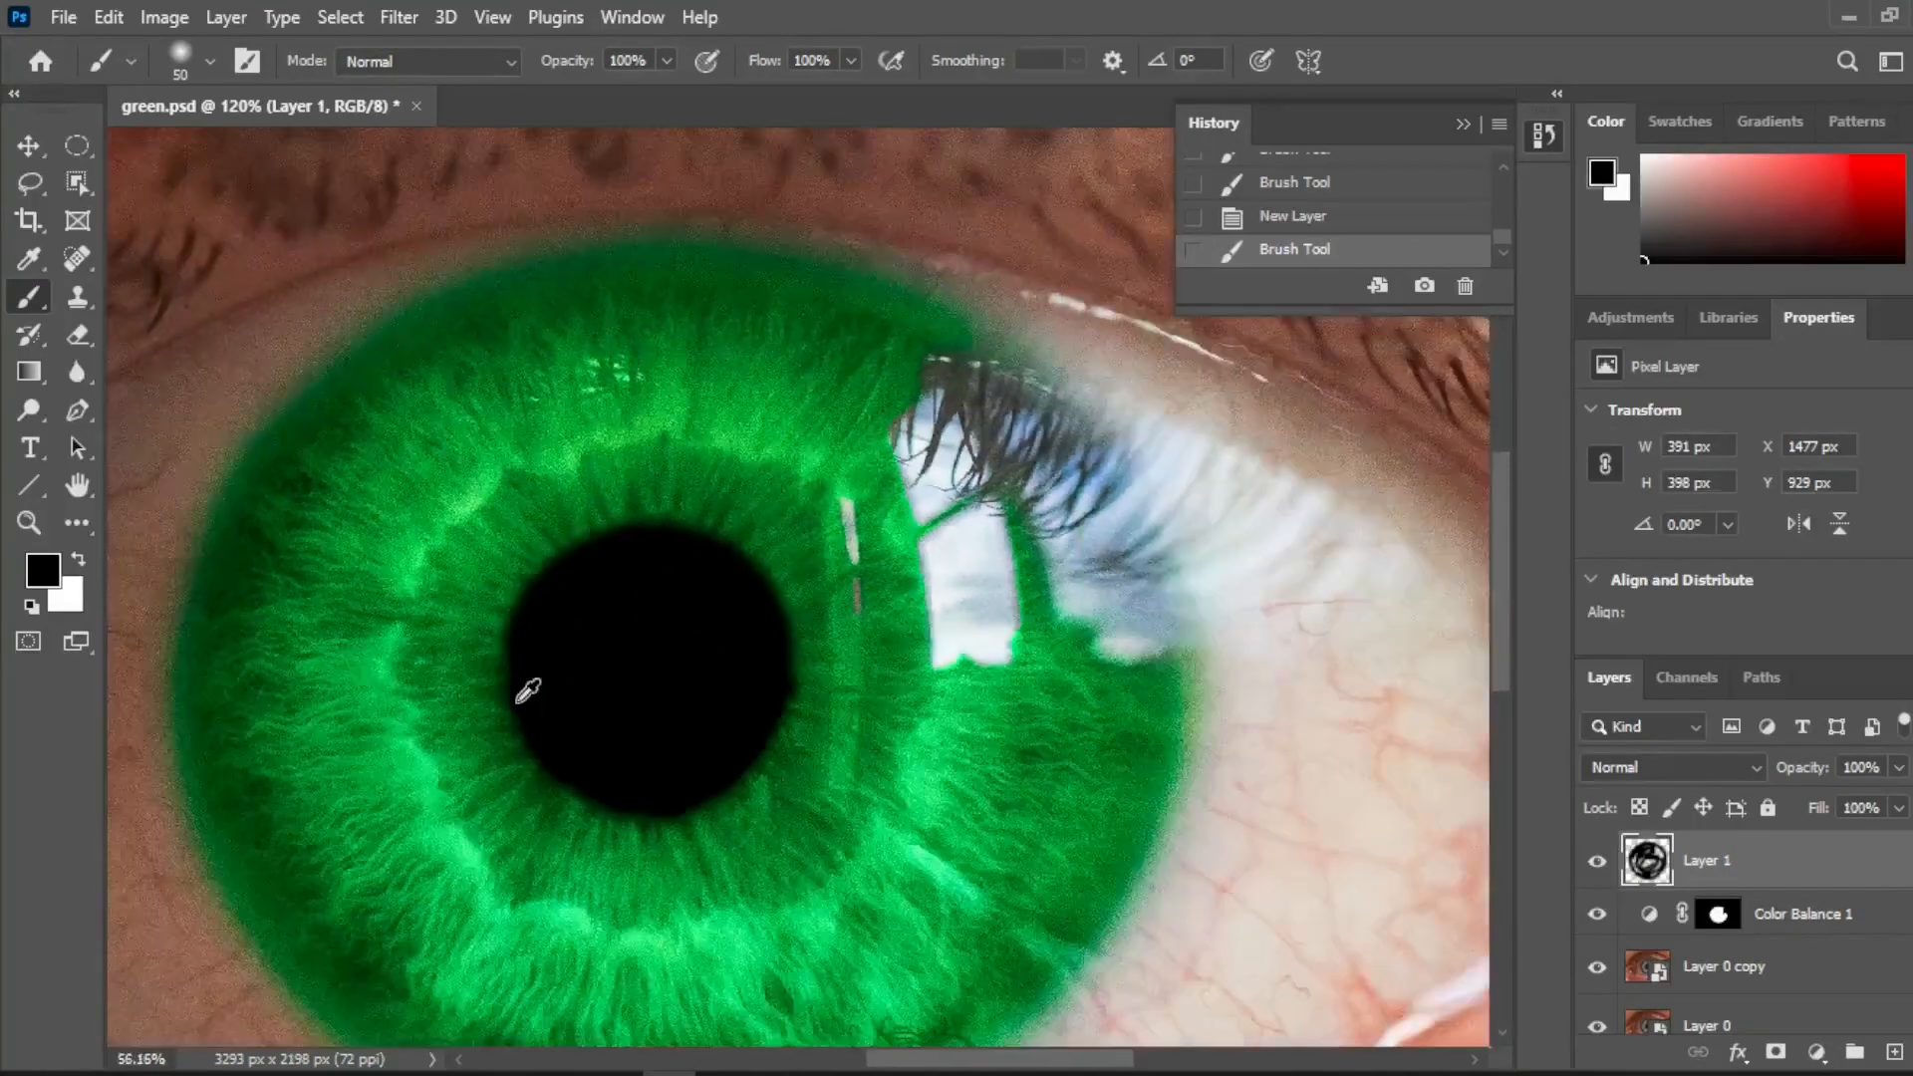
Round out the pupil's right and lower-left edges with black brush strokes on the new layer.
scroll(670, 592, up, 7)
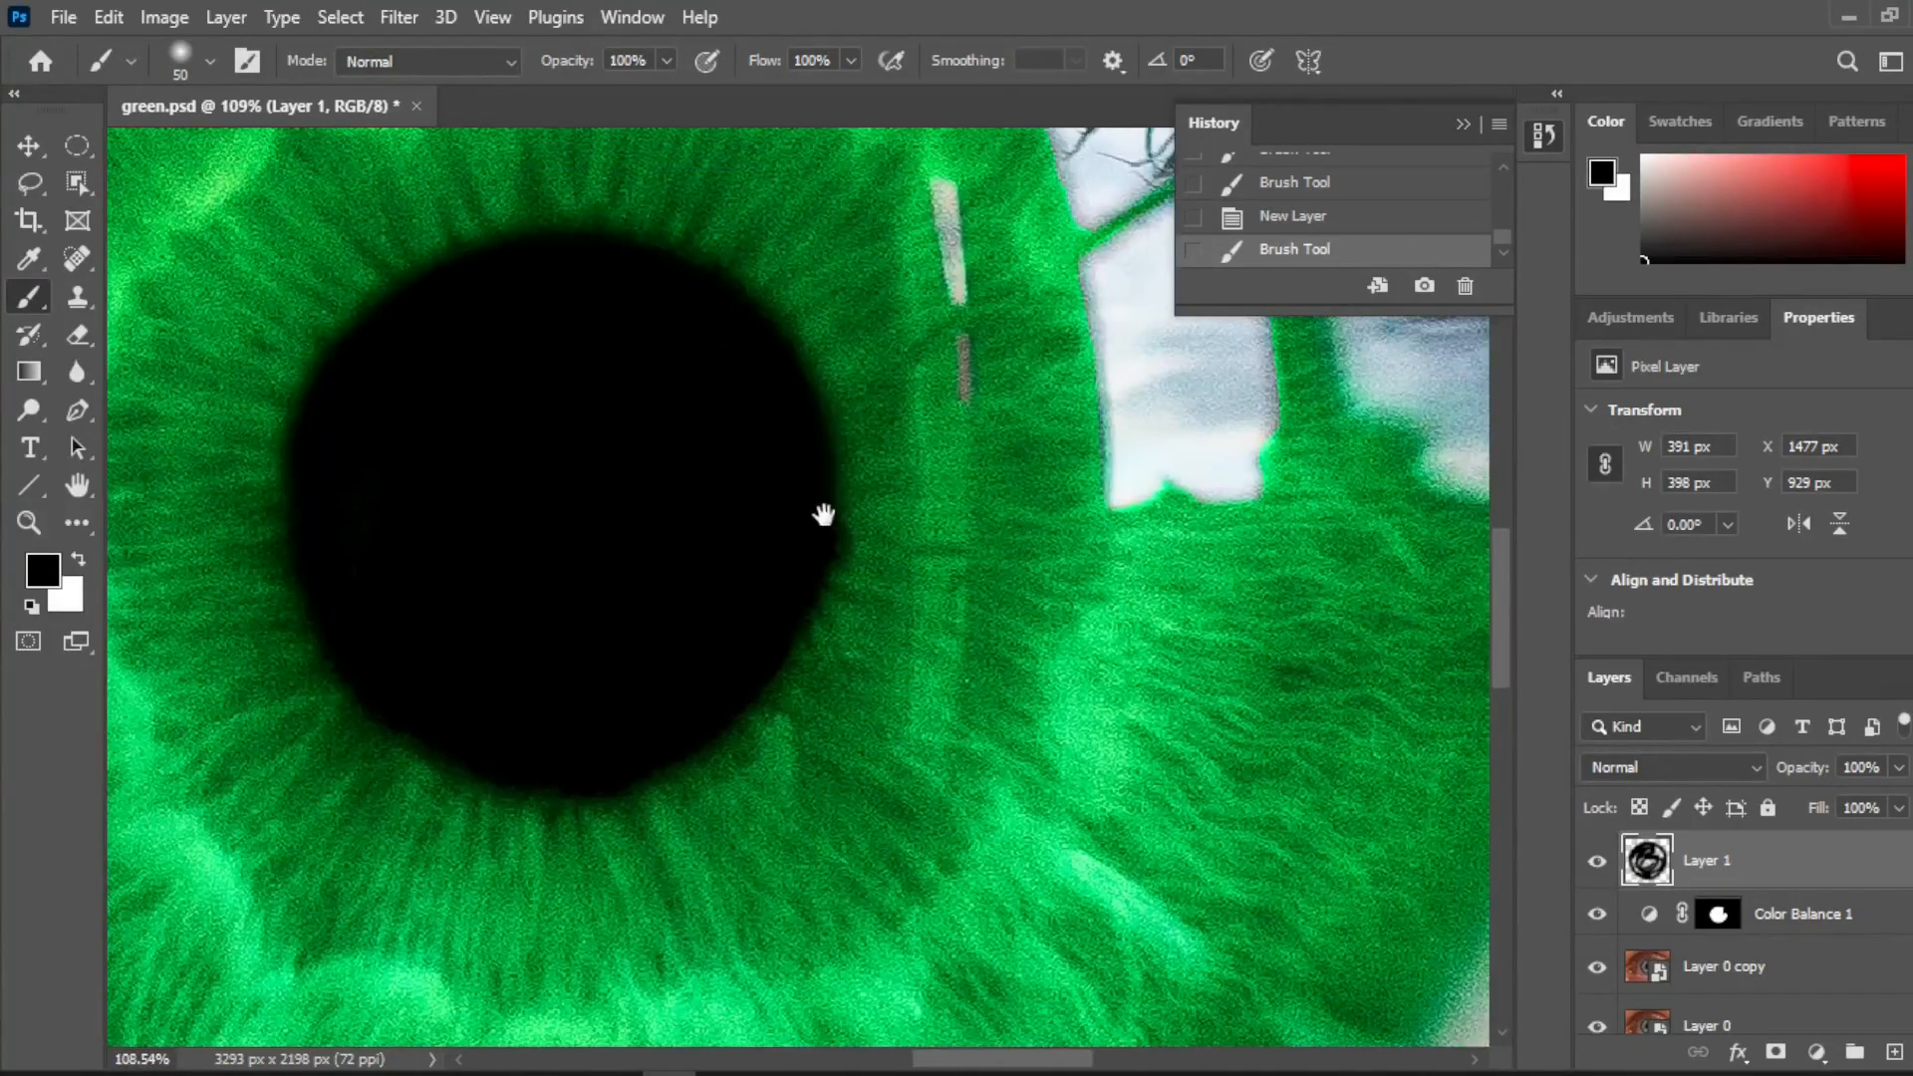
mouse_move(812, 534)
mouse_down()
mouse_move(755, 664)
mouse_move(697, 717)
mouse_up()
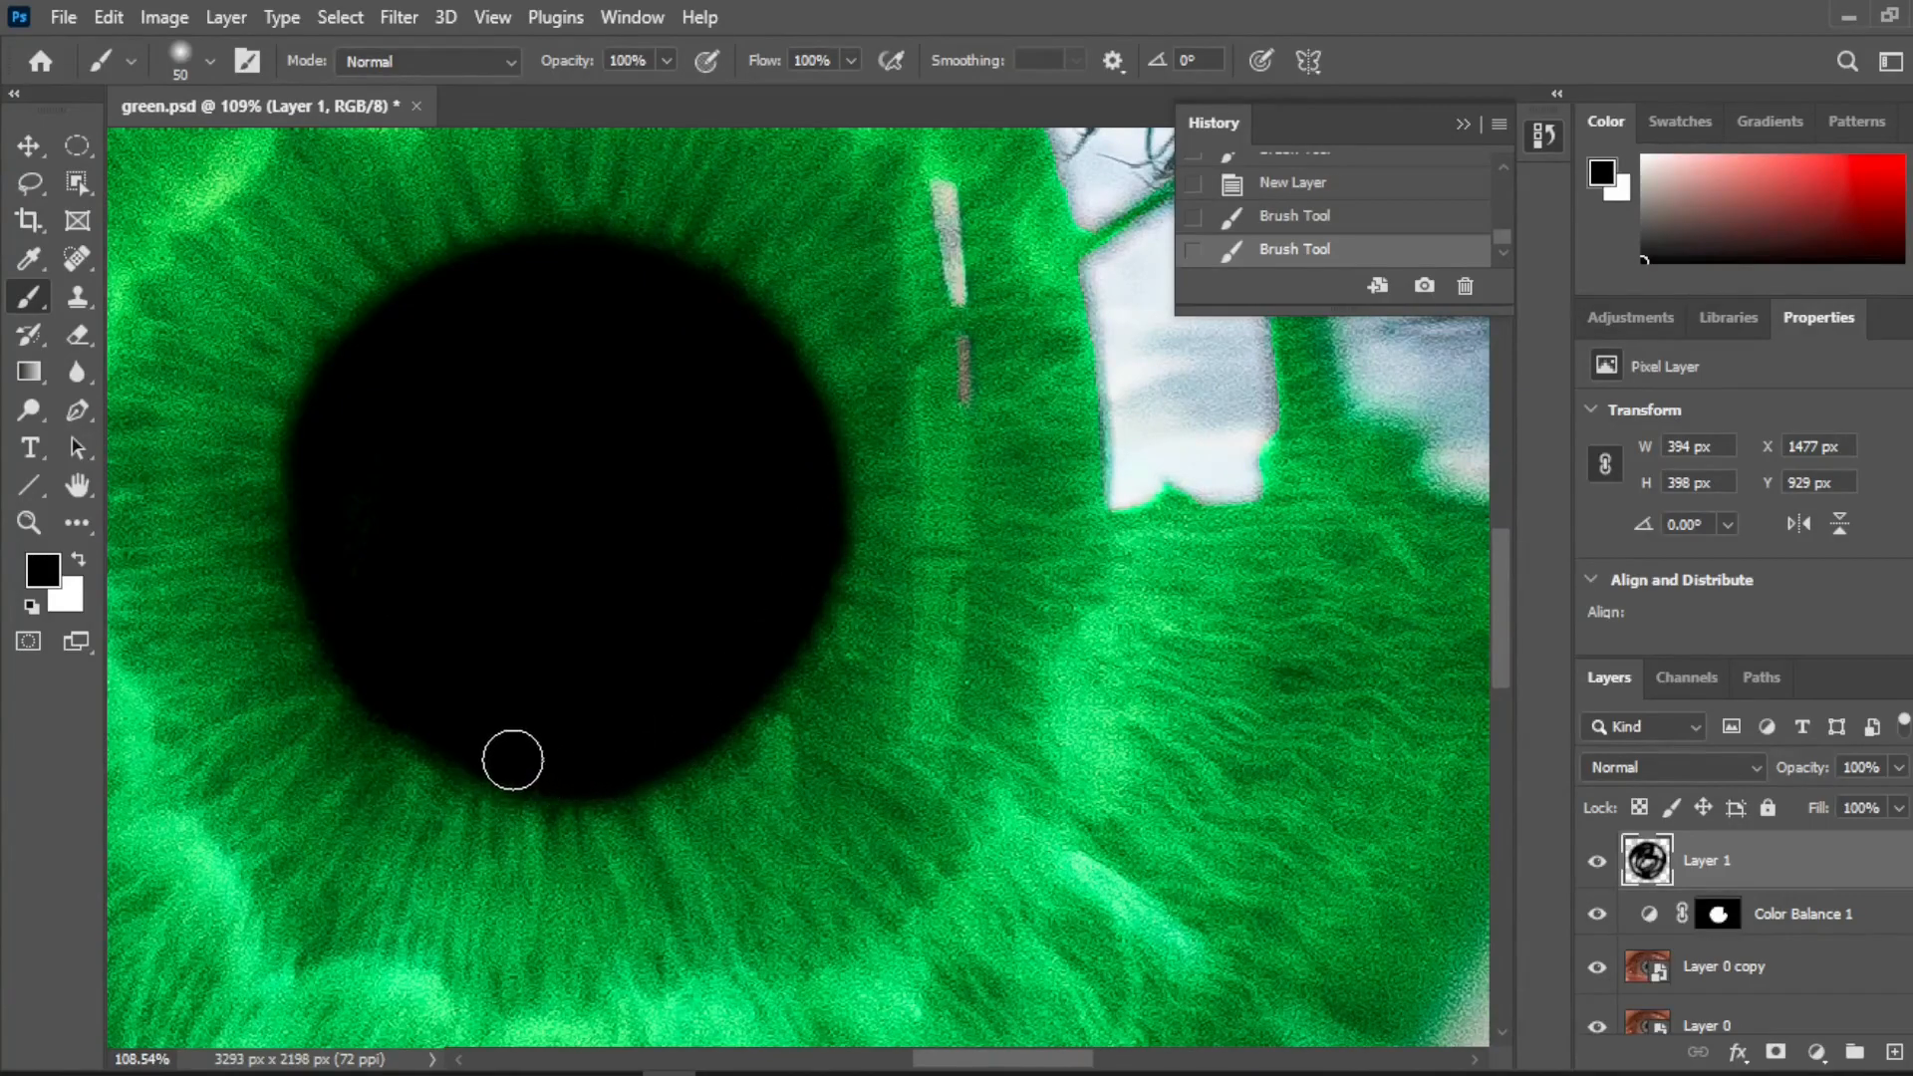
drag(515, 762, 394, 725)
scroll(478, 492, down, 10)
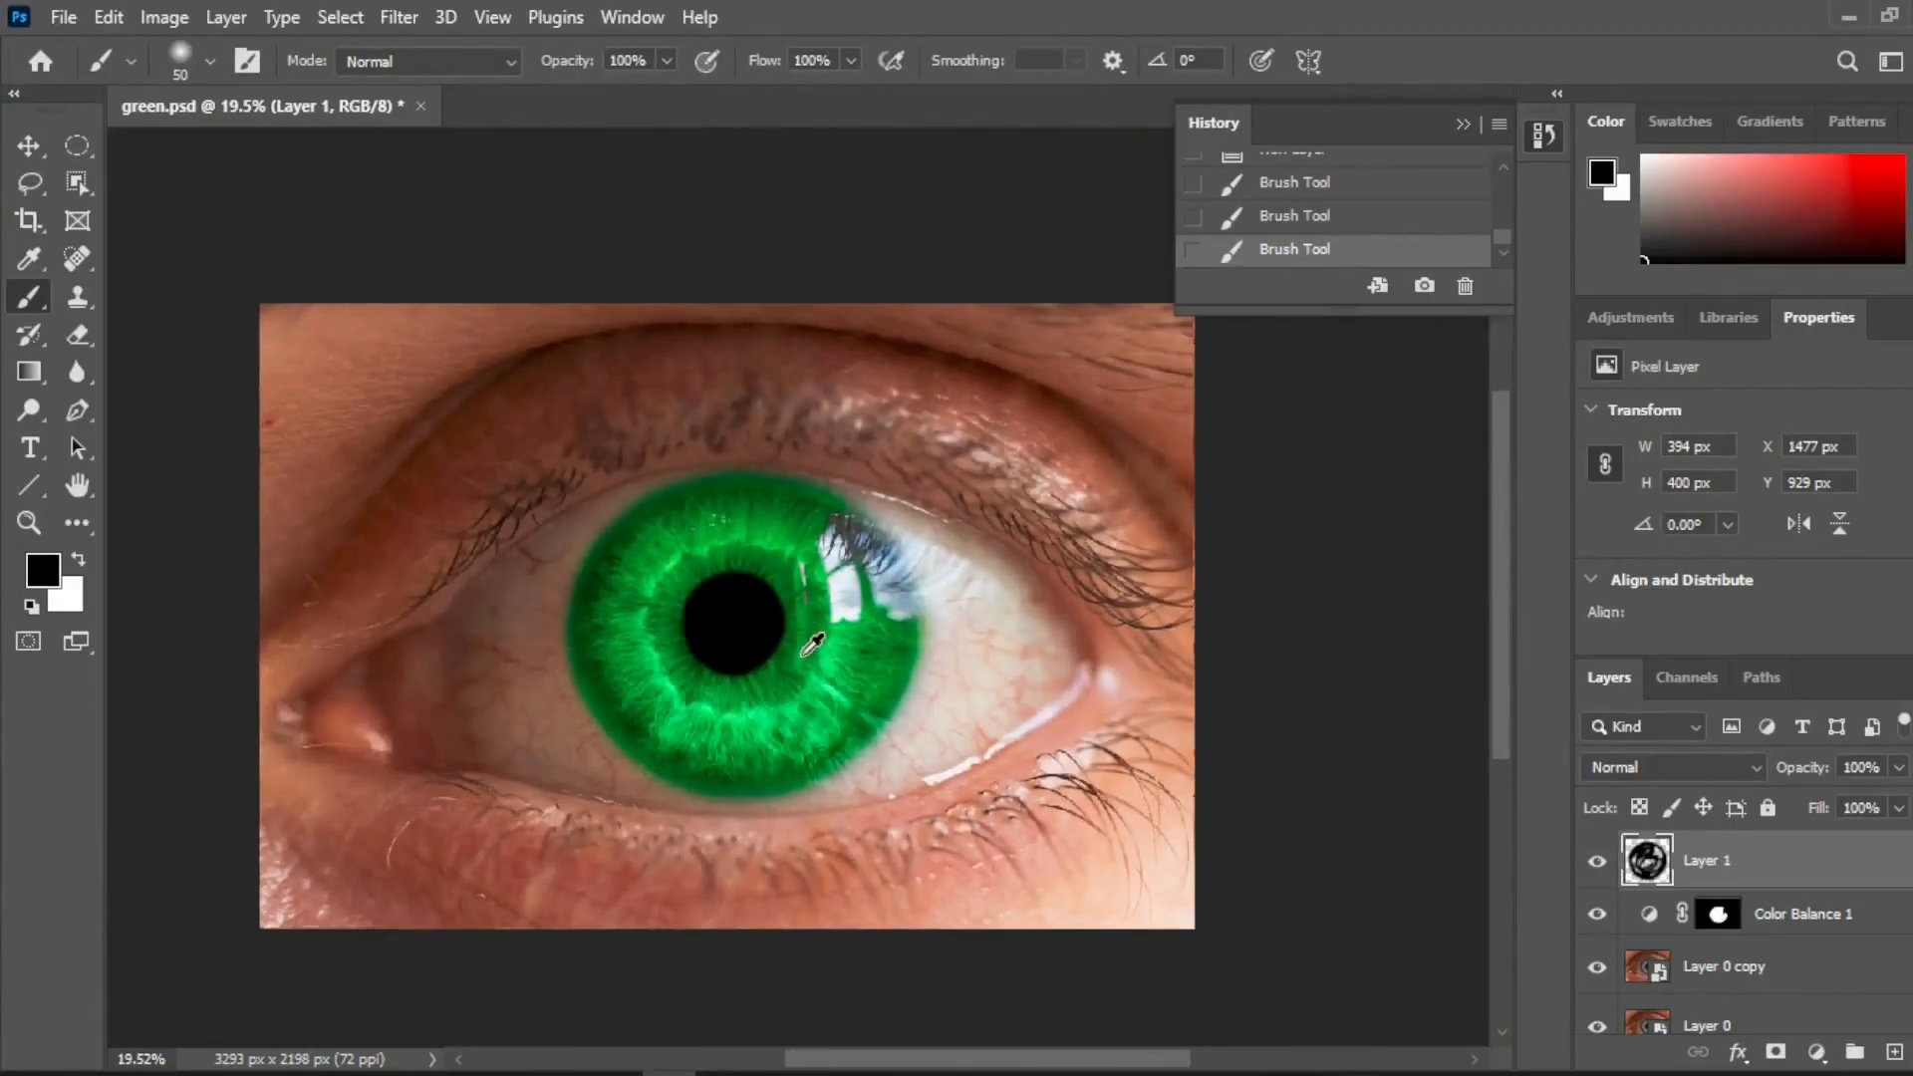
Group the layers above the base photo layer and add a white layer mask to the group.
key(ctrl+g)
click(1775, 1052)
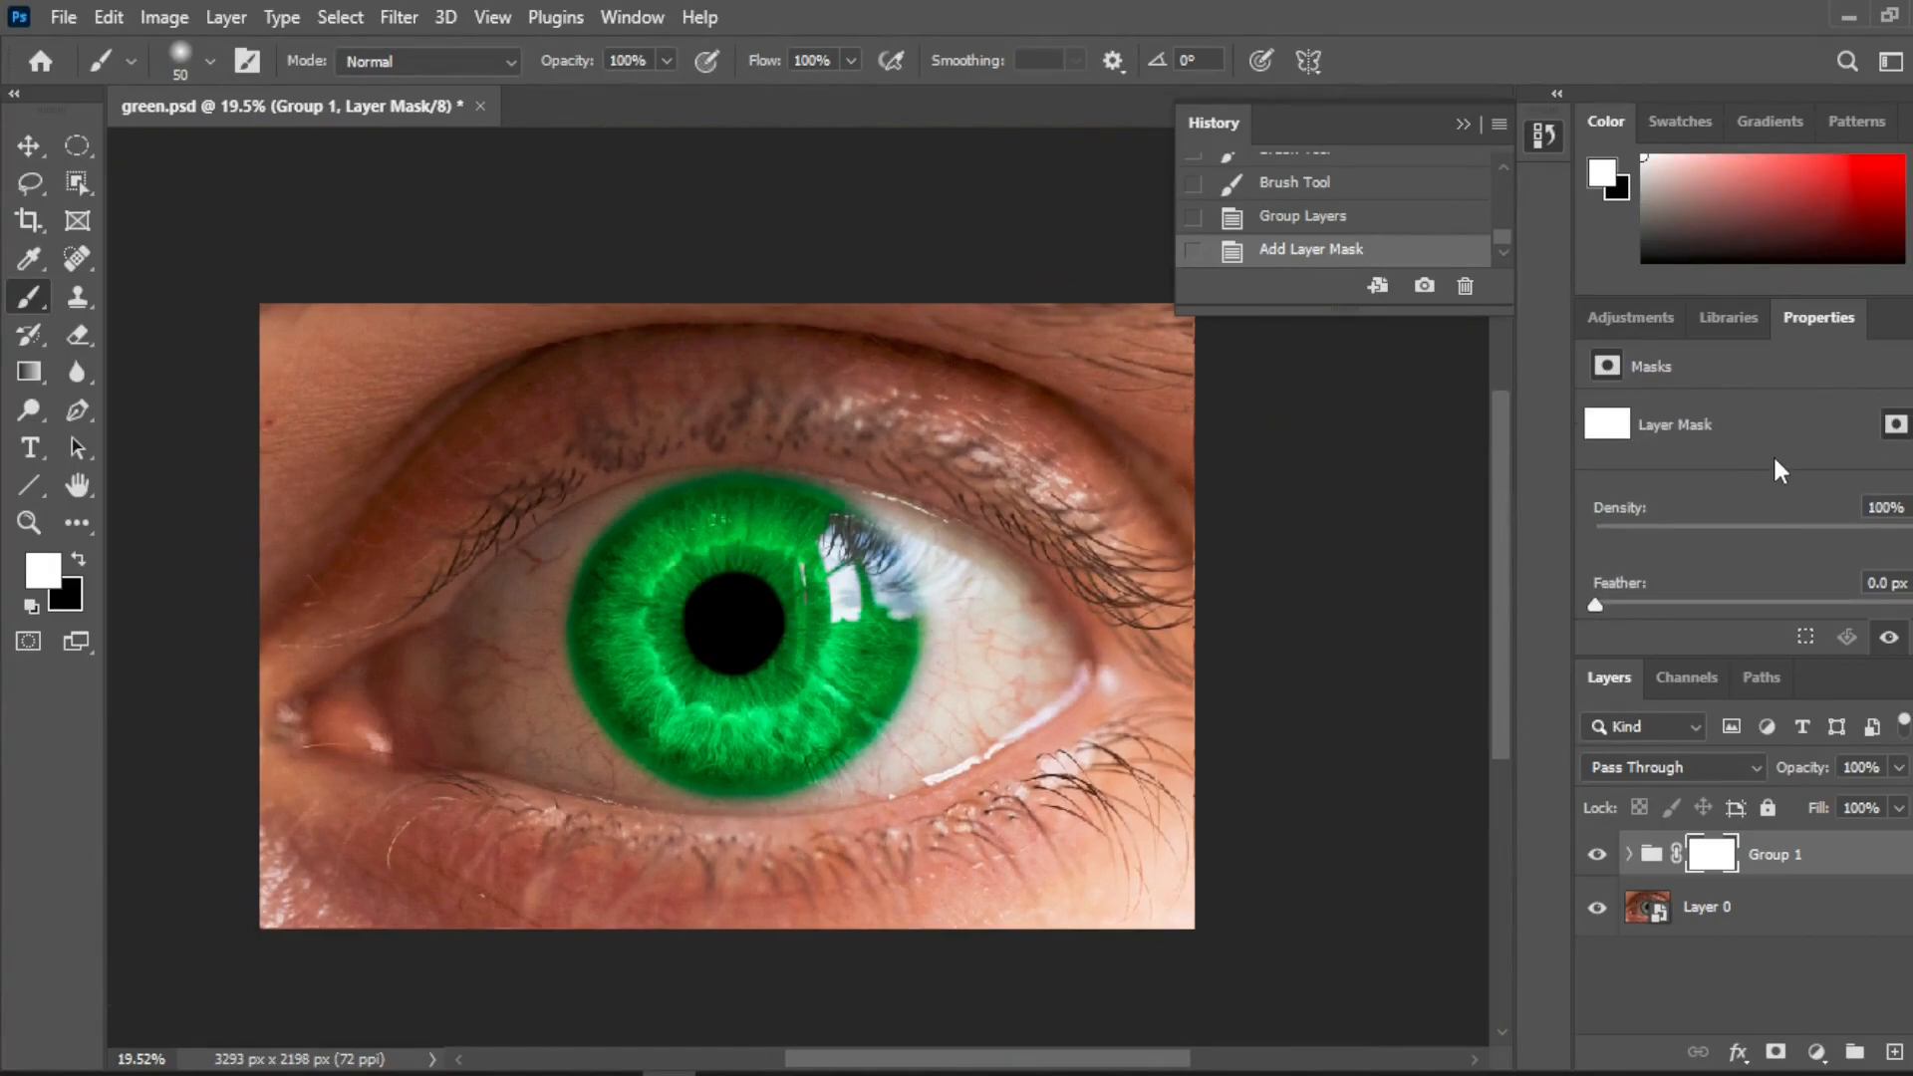
Add a Hue/Saturation adjustment layer, adjust its hue, and move it into the group above the painted pupil layer.
click(1815, 1052)
click(1803, 781)
mouse_move(1757, 525)
mouse_down()
mouse_move(1741, 527)
mouse_move(1785, 541)
mouse_up()
drag(1793, 867, 1778, 921)
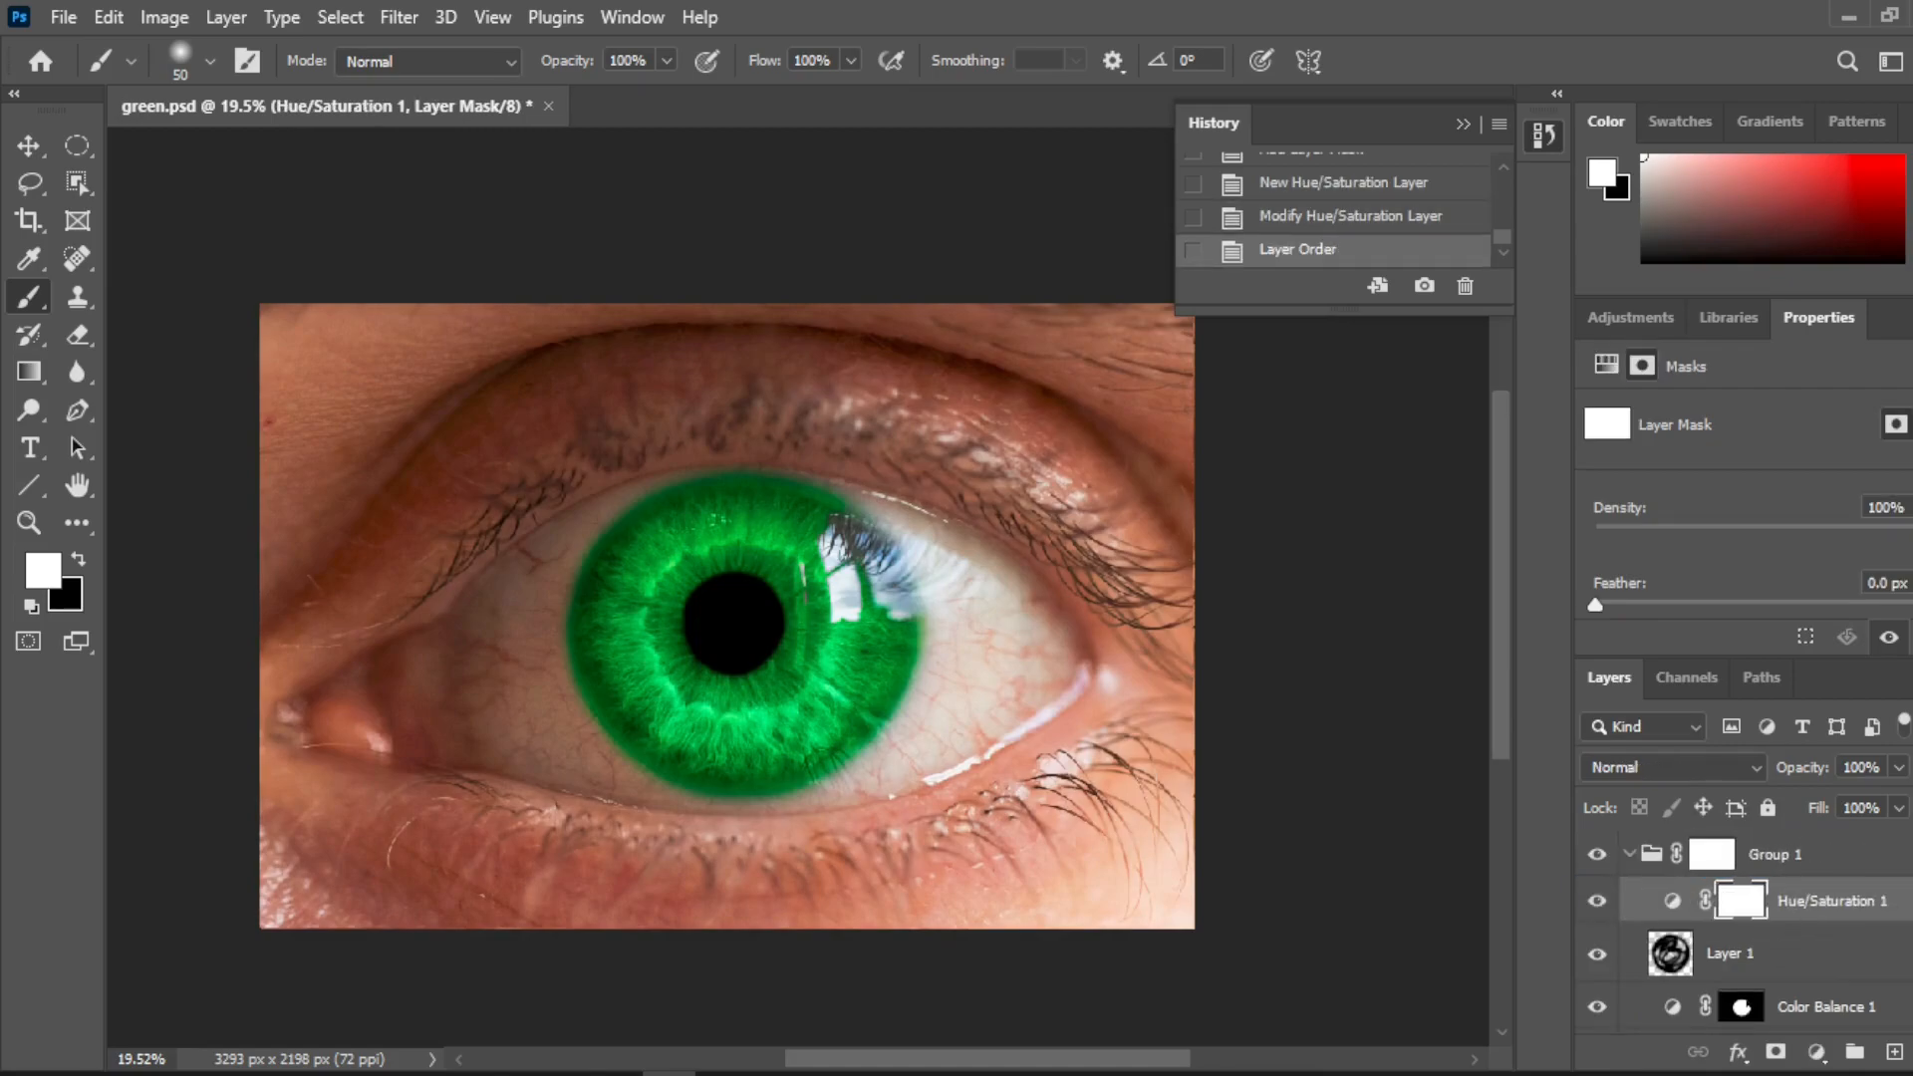
Clip the Hue/Saturation layer and the painted pupil layer to the Color Balance layer.
scroll(1744, 944, down, 1)
click(1705, 863)
alt+click(1813, 899)
scroll(1808, 902, up, 1)
alt+click(1803, 908)
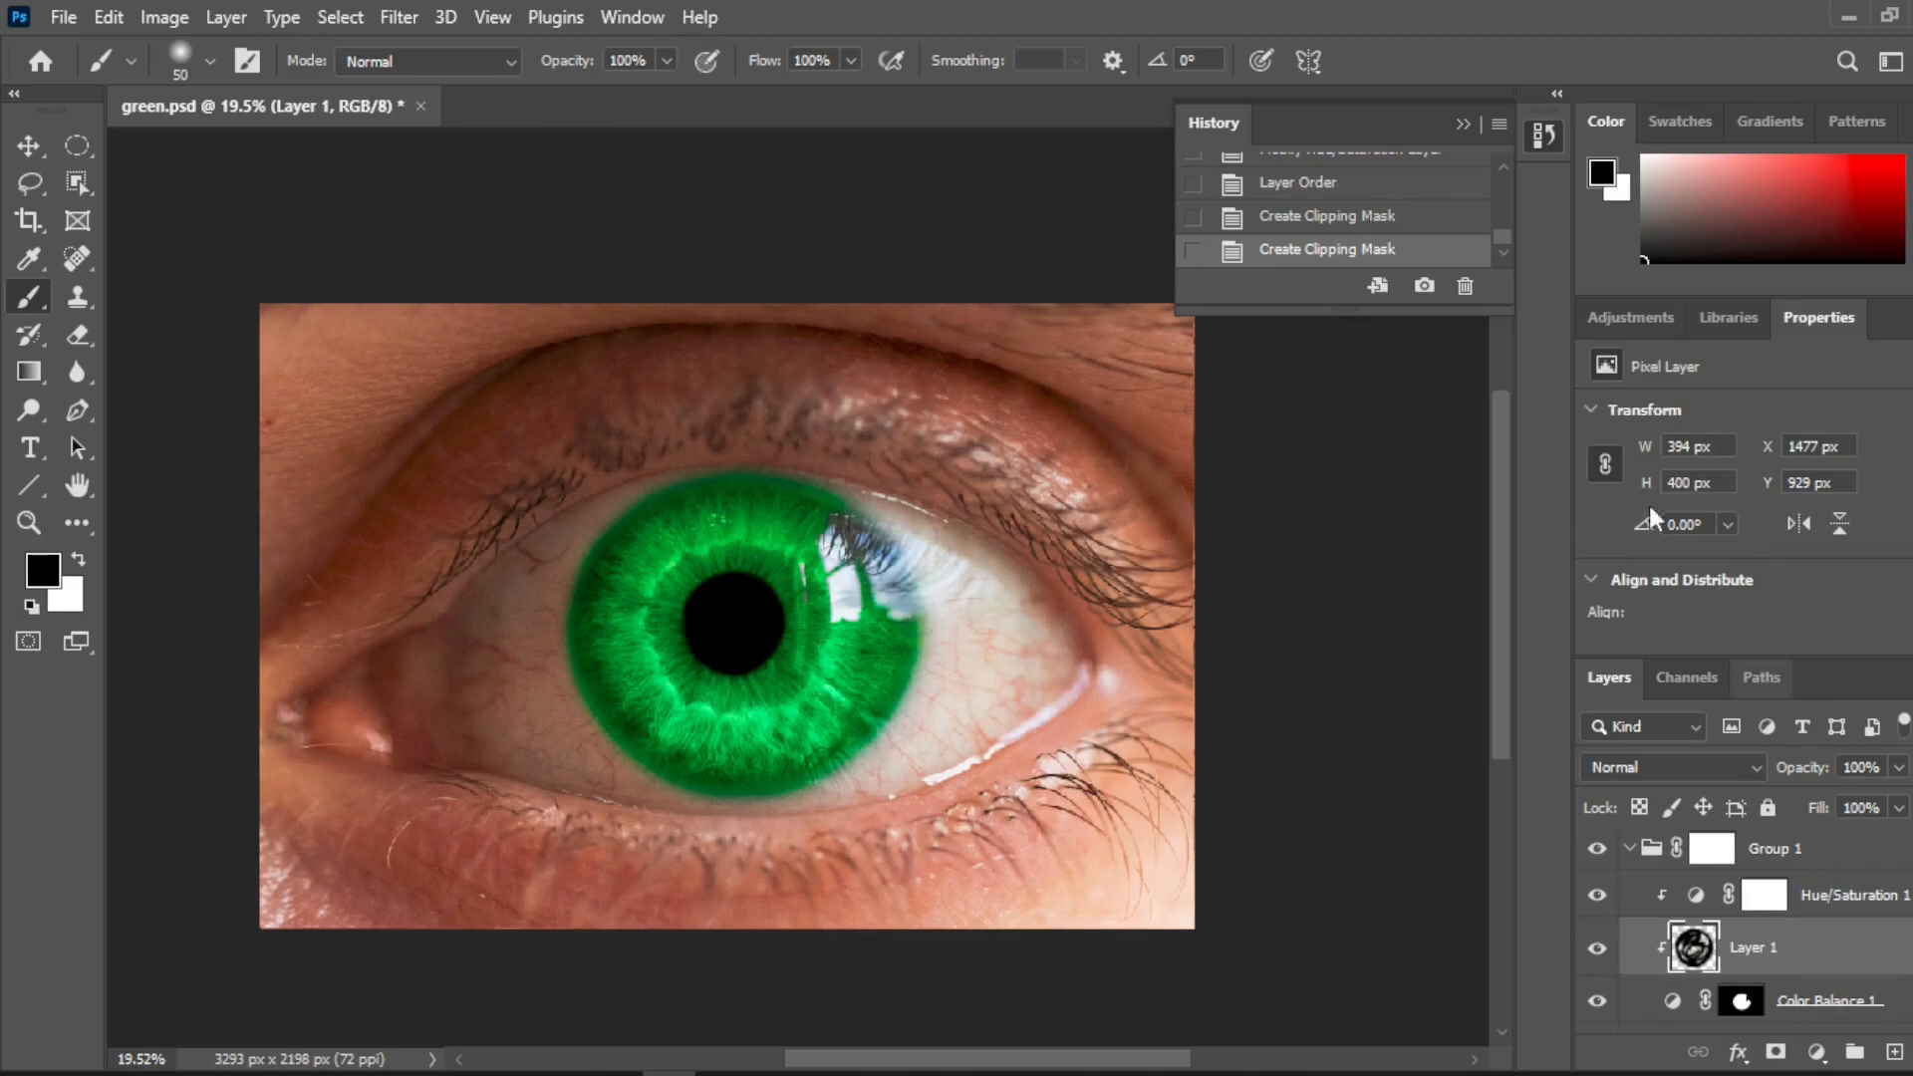
Shift the hue of the clipped Hue/Saturation layer to give the iris a different color.
click(1846, 895)
drag(1753, 522, 1824, 535)
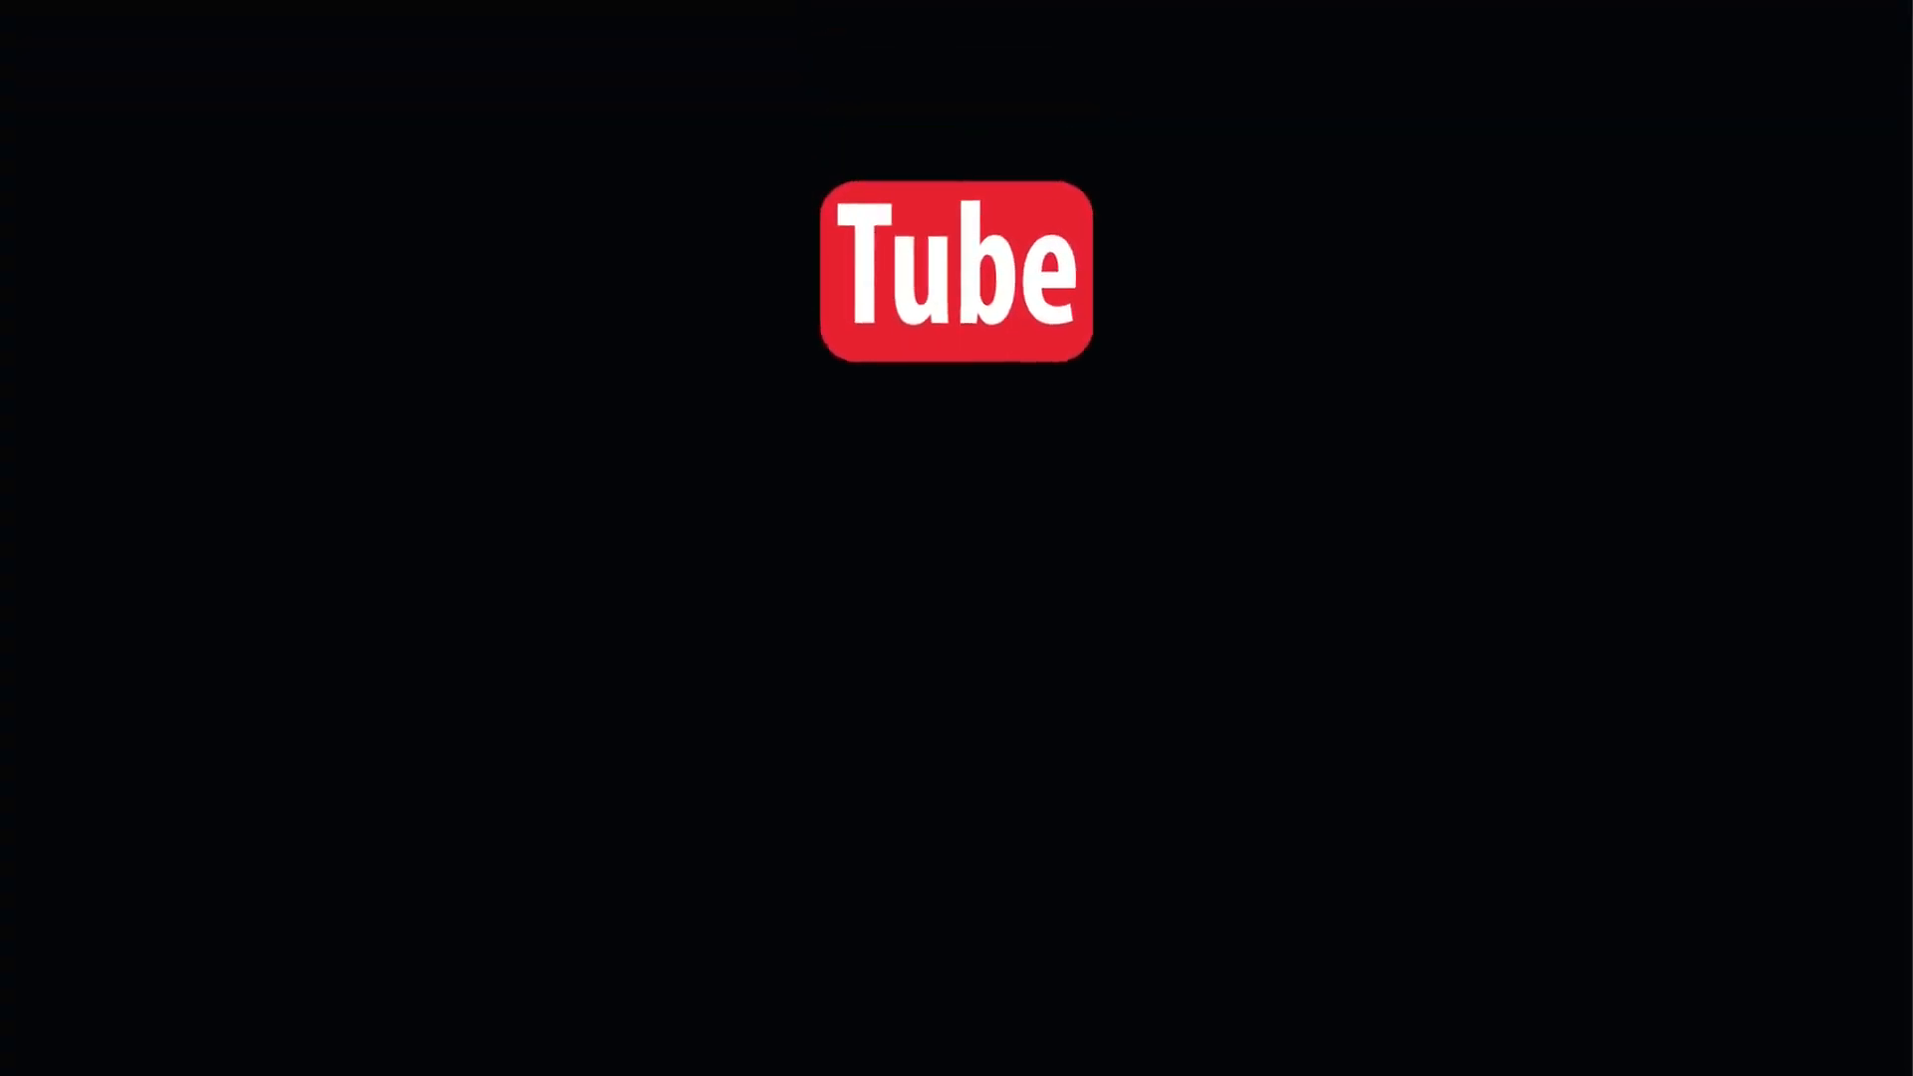